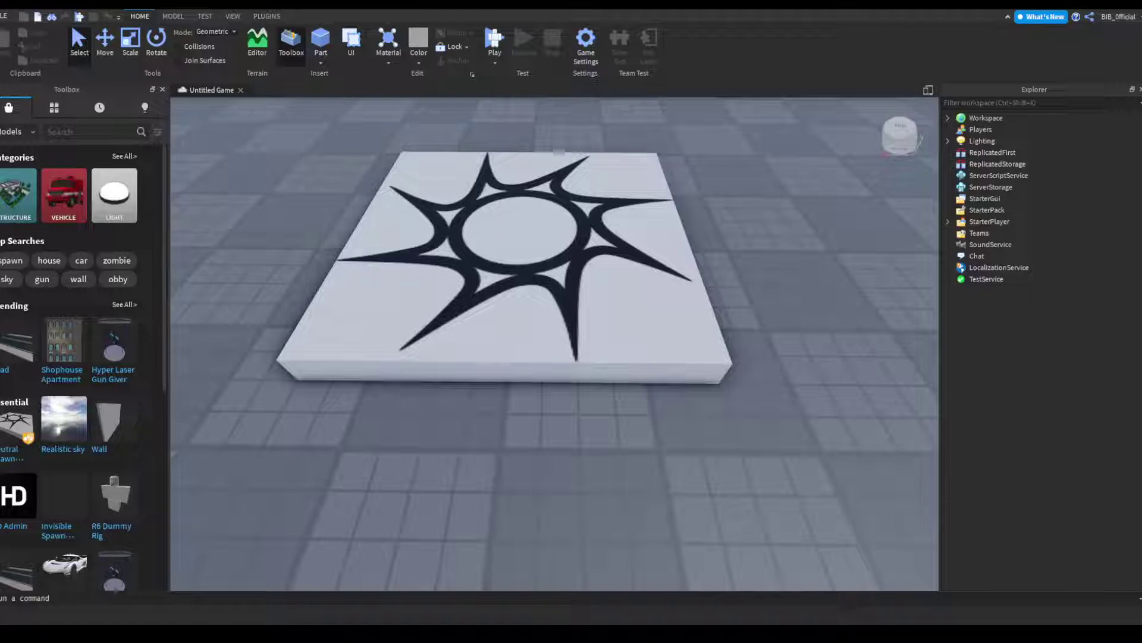
Insert the Custom Warbound gun from the personal My Models inventory into the workspace
right_click_drag(383, 506, 386, 503)
scroll(387, 504, "down", 2)
scroll(385, 503, "up", 2)
left_click(54, 108)
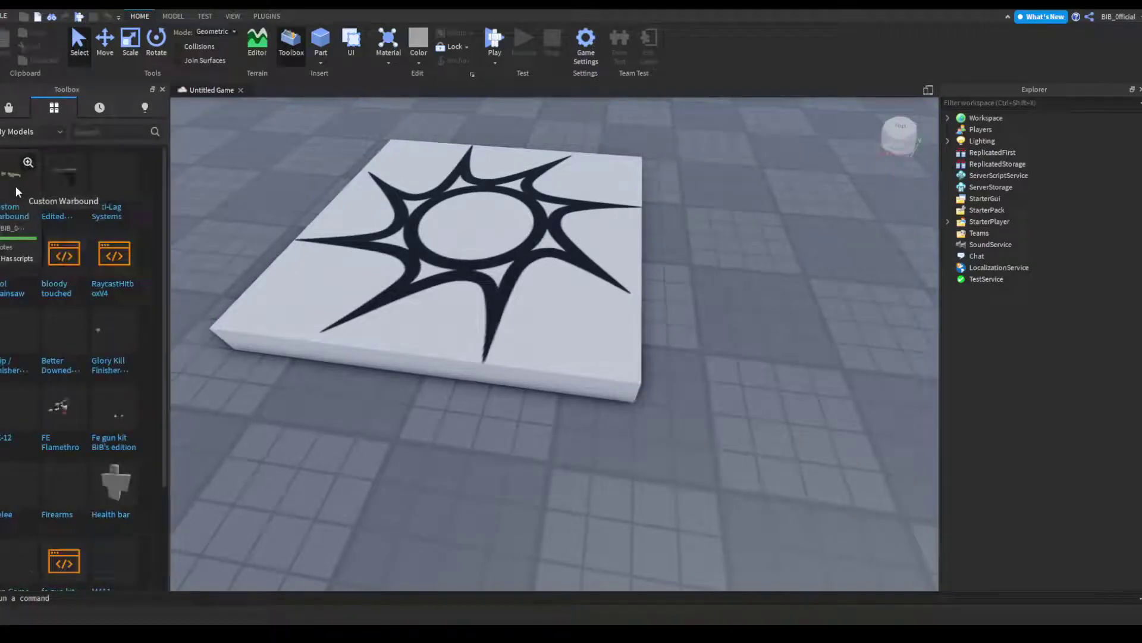
left_click(16, 187)
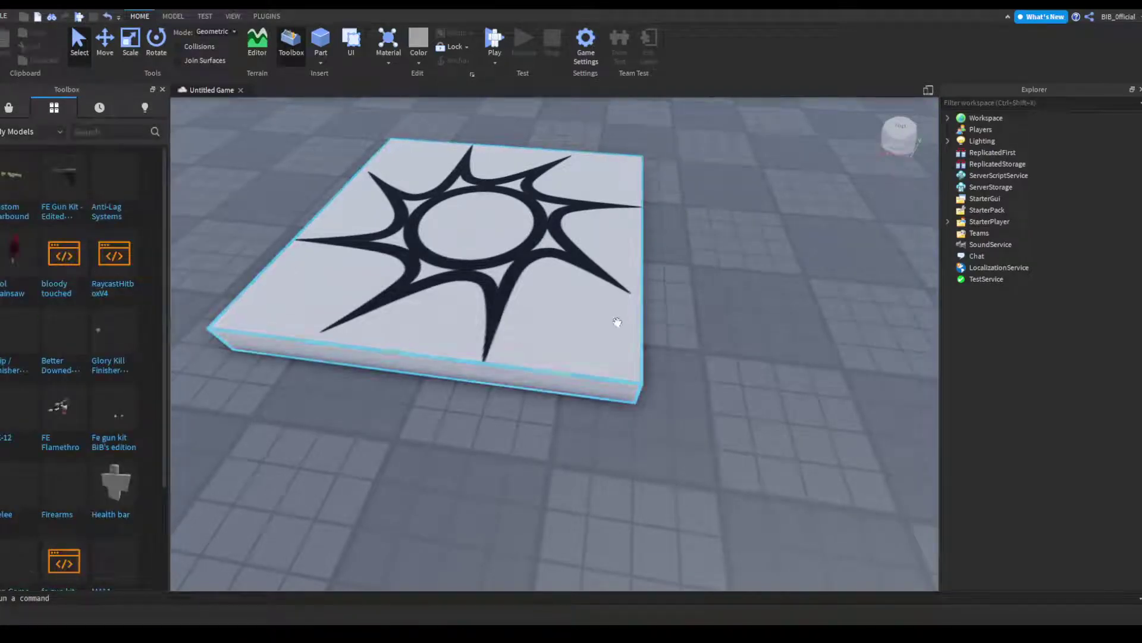
Examine the inserted M4A1 gun on the spawn platform from several angles and distances
scroll(615, 328, "up", 2)
right_click_drag(616, 328, 617, 335)
left_click(564, 279)
mouse_move(564, 279)
right_mouse_down()
mouse_move(533, 279)
mouse_move(582, 275)
mouse_move(559, 267)
mouse_move(574, 291)
mouse_move(553, 273)
right_mouse_up()
right_click_drag(308, 207, 319, 210)
scroll(319, 210, "down", 10)
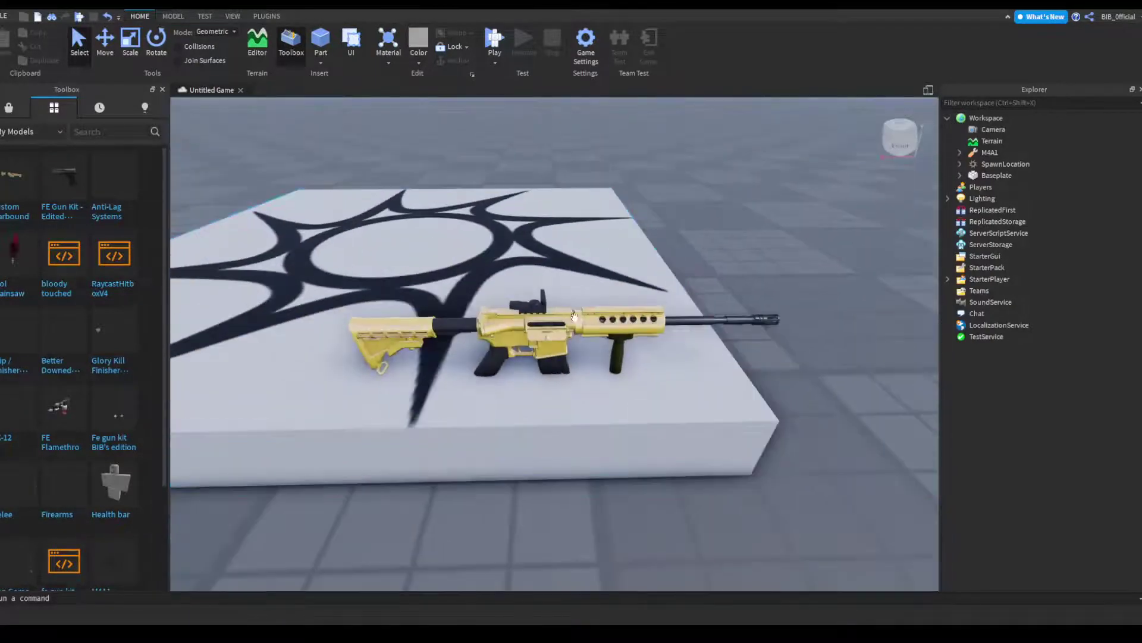
left_click(526, 366)
right_click_drag(517, 228, 519, 231)
left_click(519, 230)
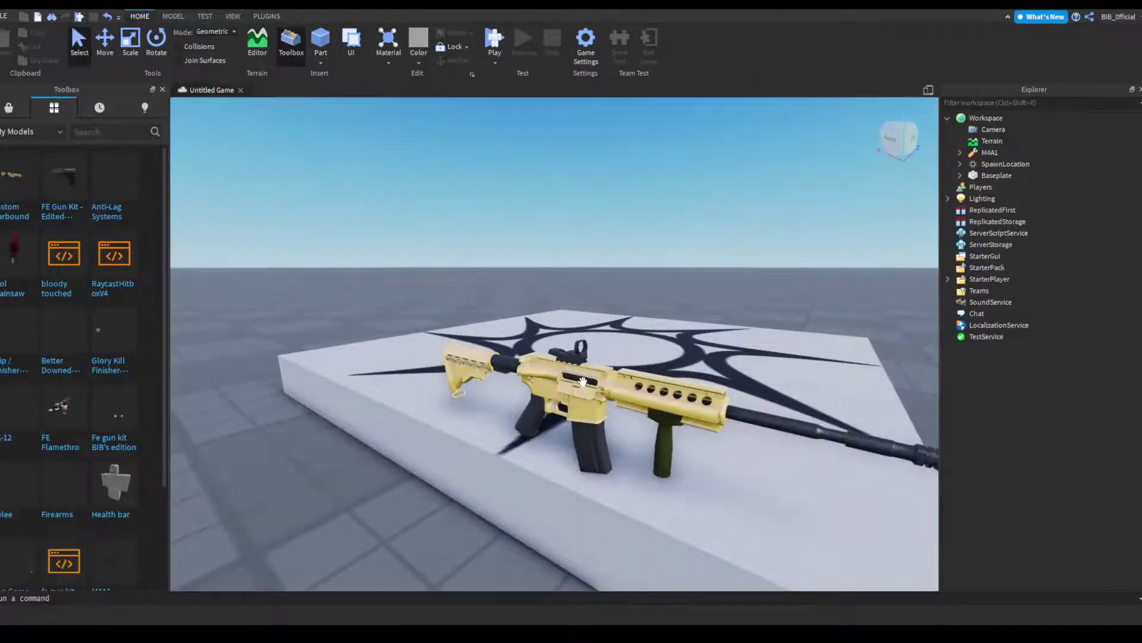
left_click(366, 250)
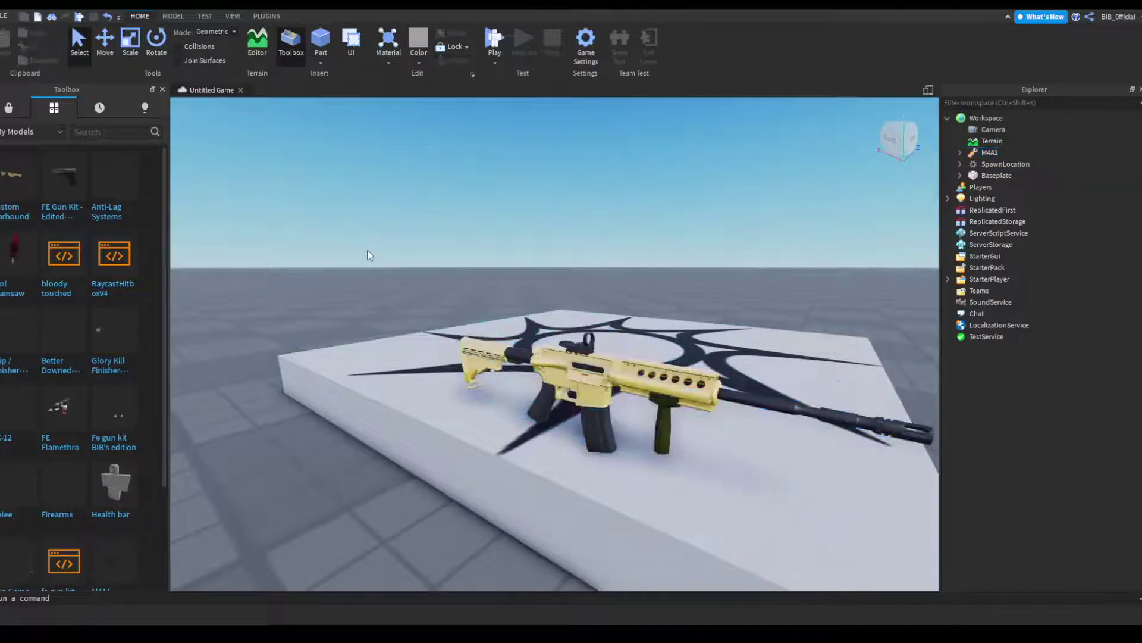
scroll(367, 250, "up", 2)
right_click_drag(367, 250, 340, 239)
scroll(365, 249, "down", 3)
scroll(341, 239, "up", 3)
Search the marketplace models for "machine" and look through the gun models offered
left_click(8, 107)
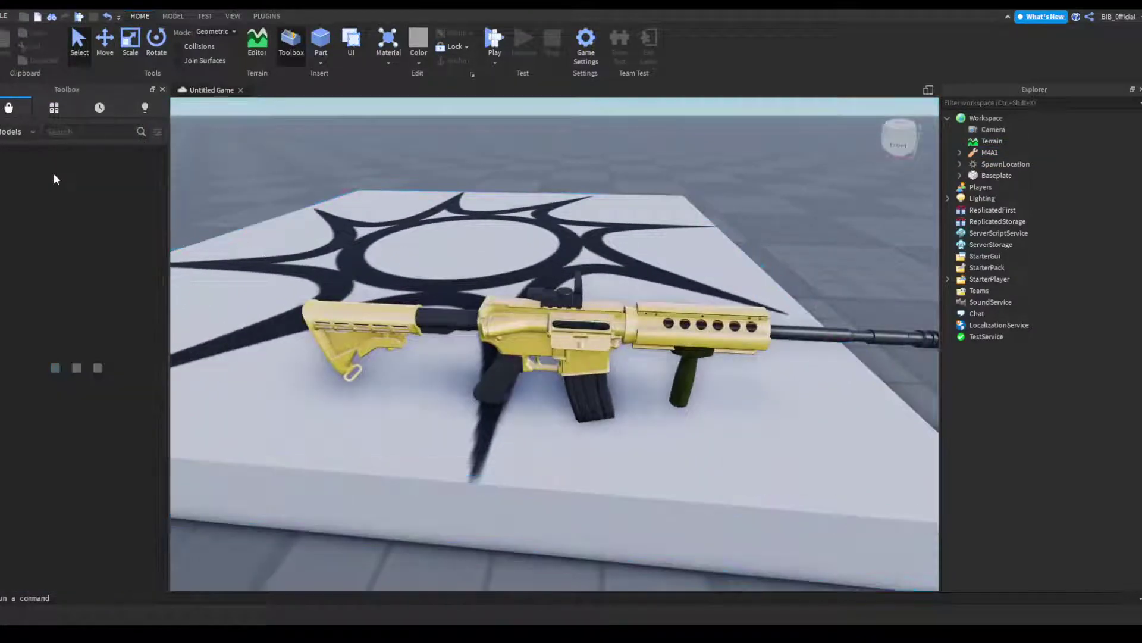
left_click(70, 129)
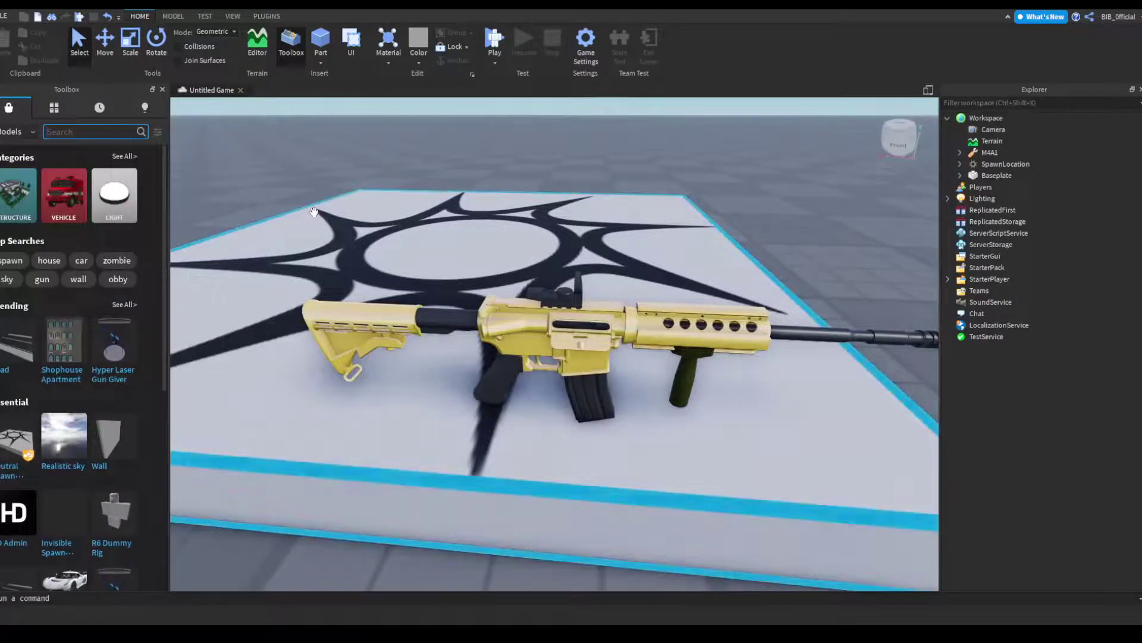
type("machine")
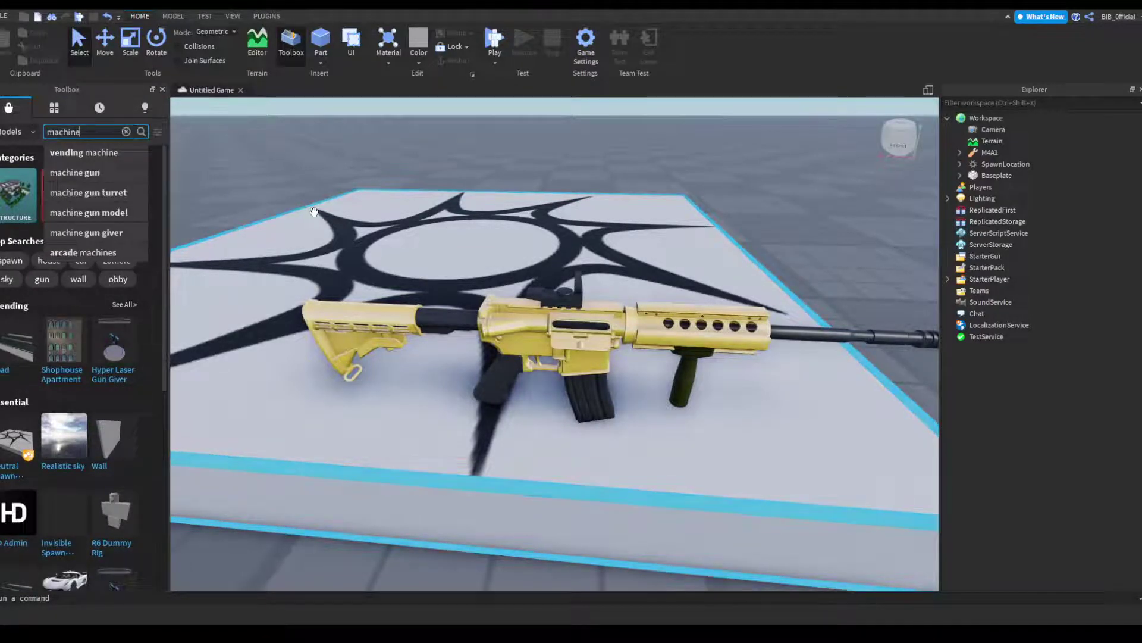
key("Return")
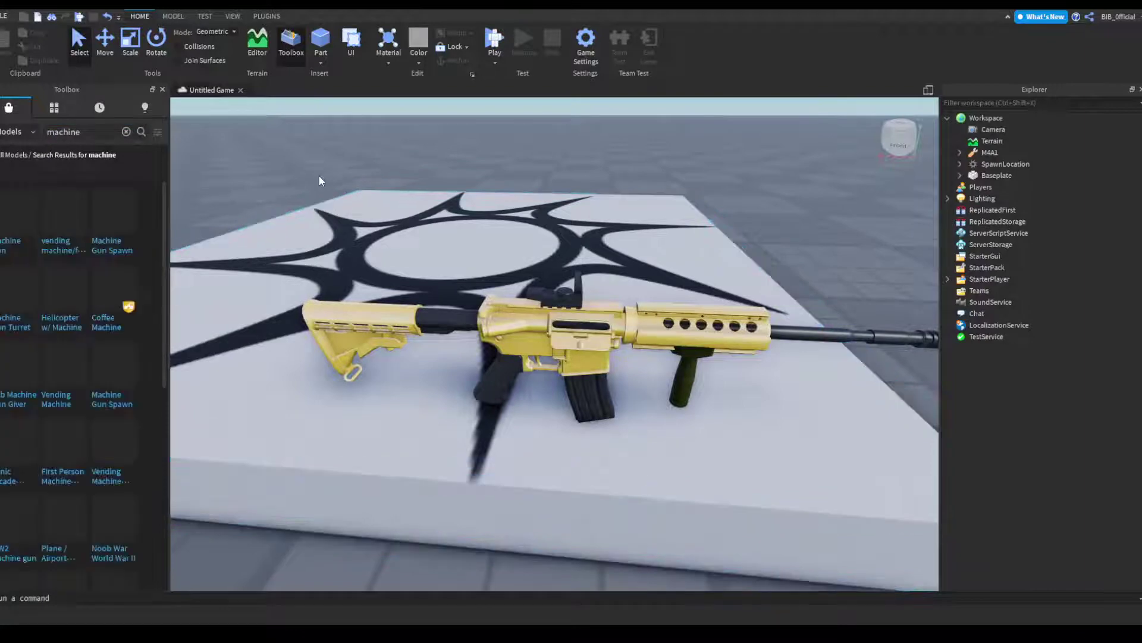
key("s")
right_click_drag(314, 173, 309, 189)
key("w")
scroll(309, 189, "down", 5)
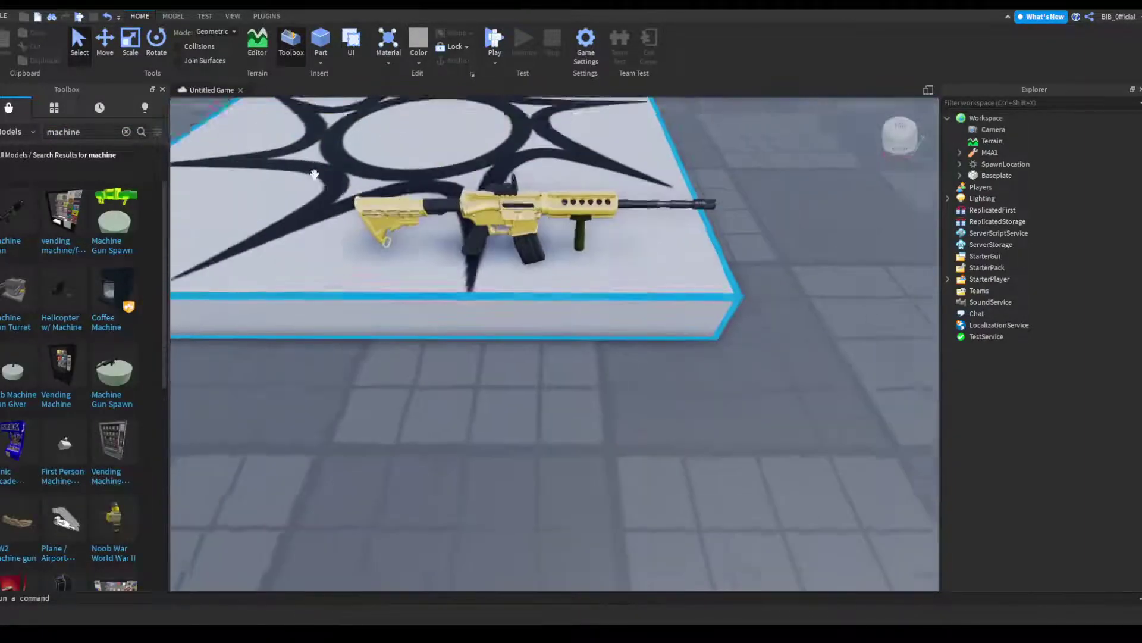
scroll(301, 194, "up", 5)
mouse_move(51, 452)
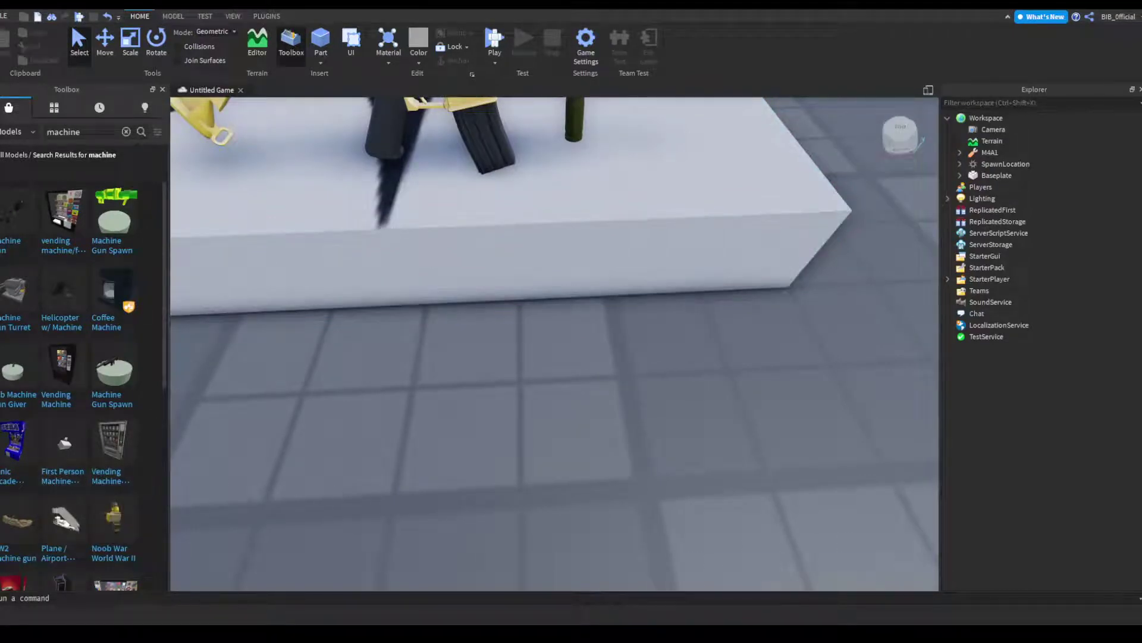
Replace the marketplace model search with "ak"
left_click(125, 134)
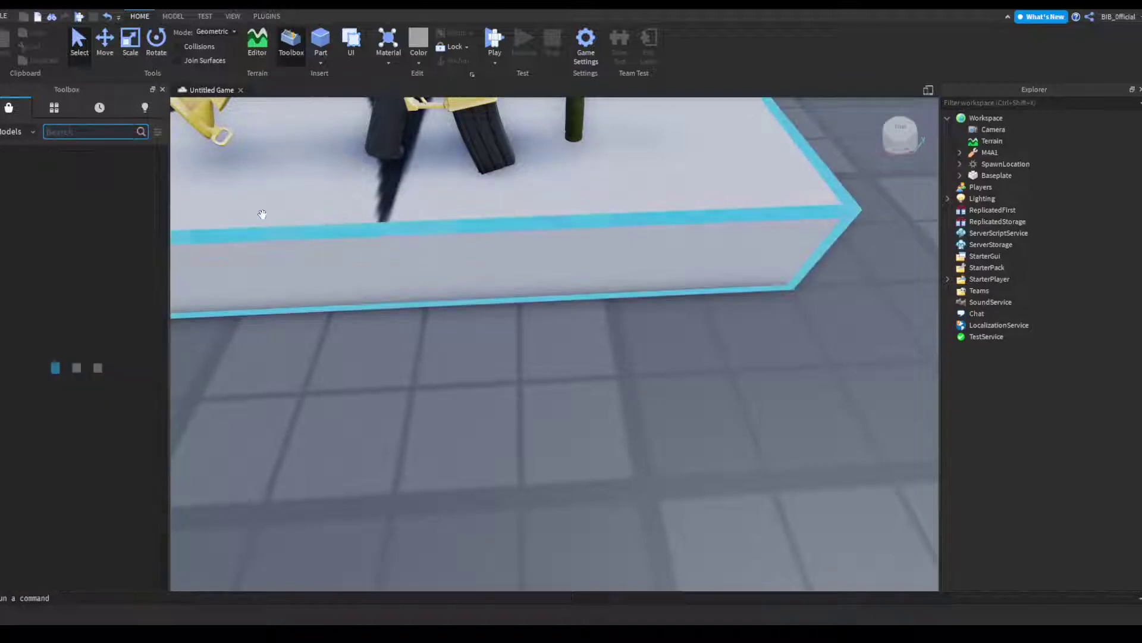
type("ak")
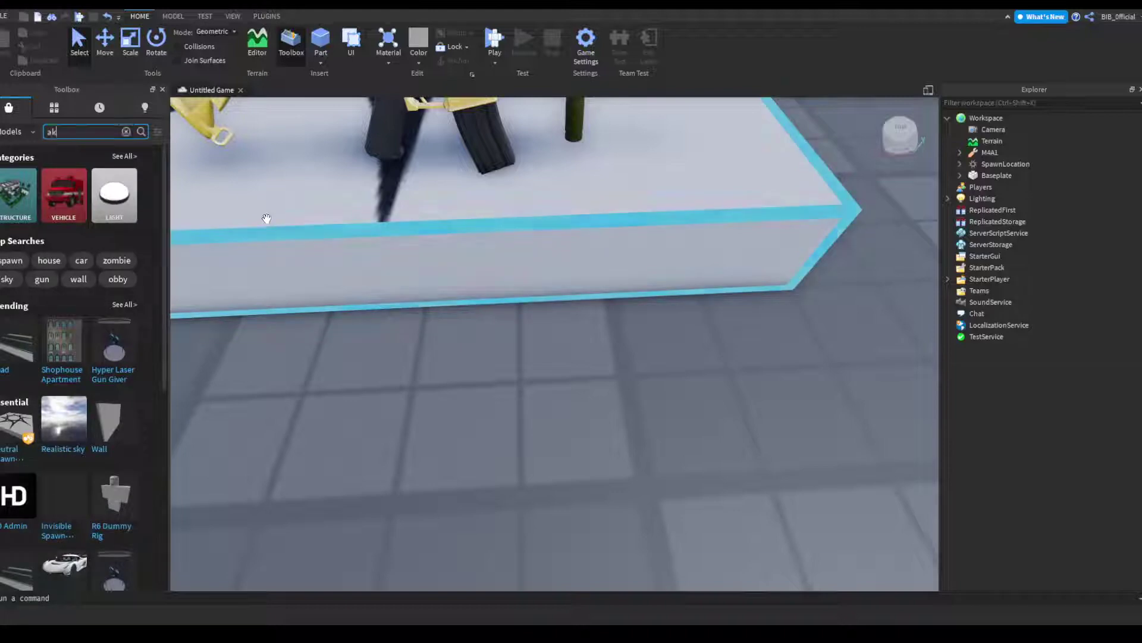
key("Return")
scroll(438, 252, "down", 5)
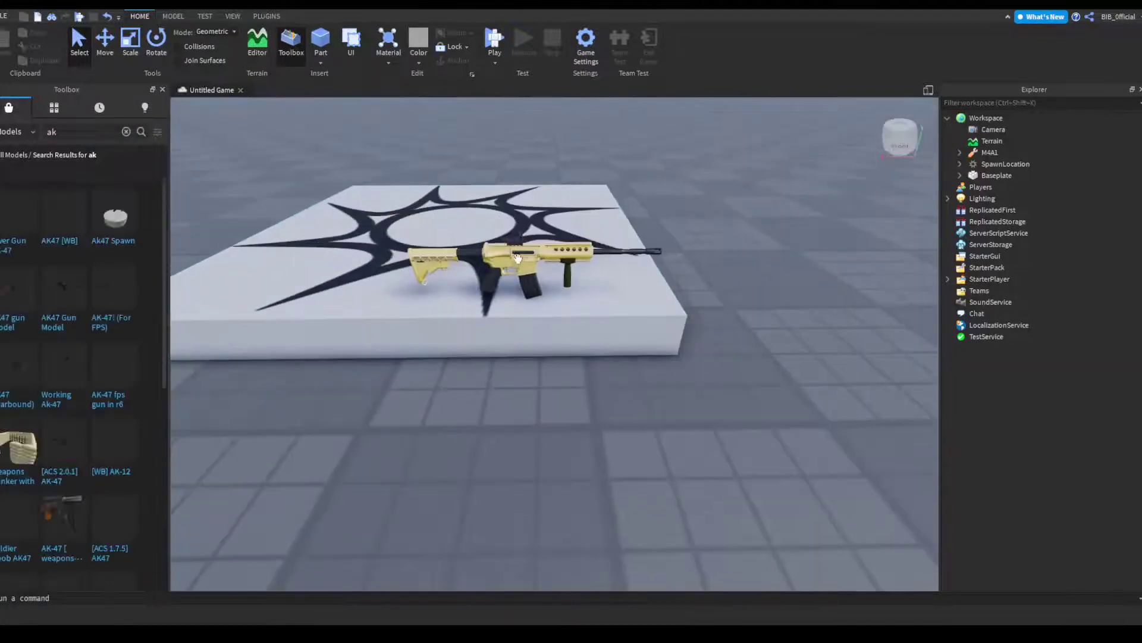
Insert an AK47 gun model from the search results onto the baseplate next to the spawn platform
left_click(439, 252)
left_click(442, 138)
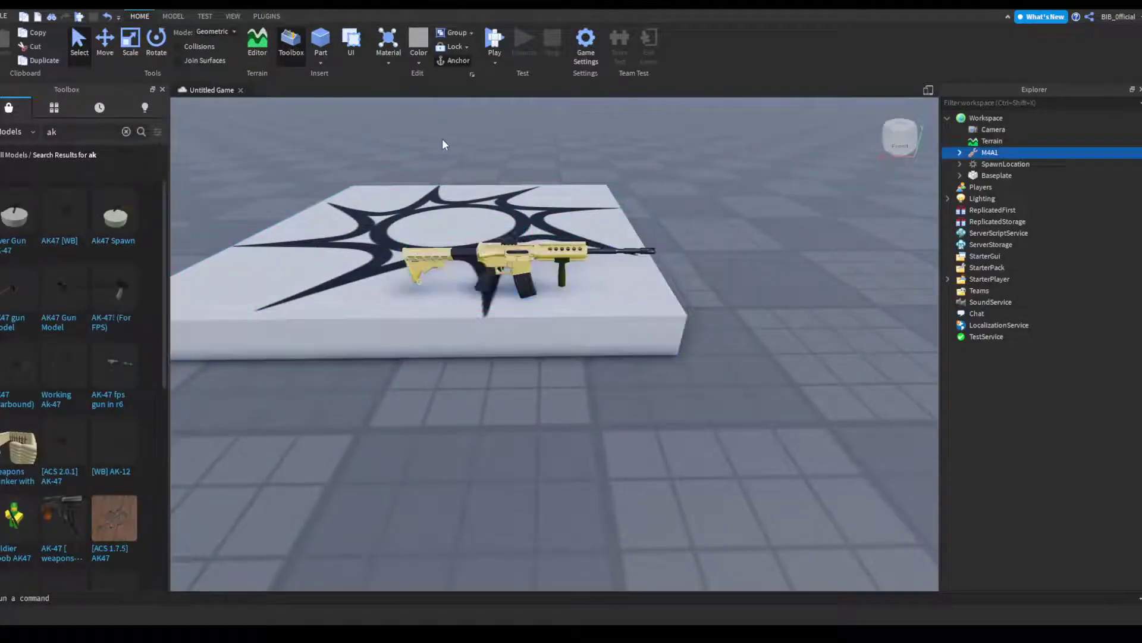
scroll(442, 138, "up", 3)
scroll(490, 232, "up", 3)
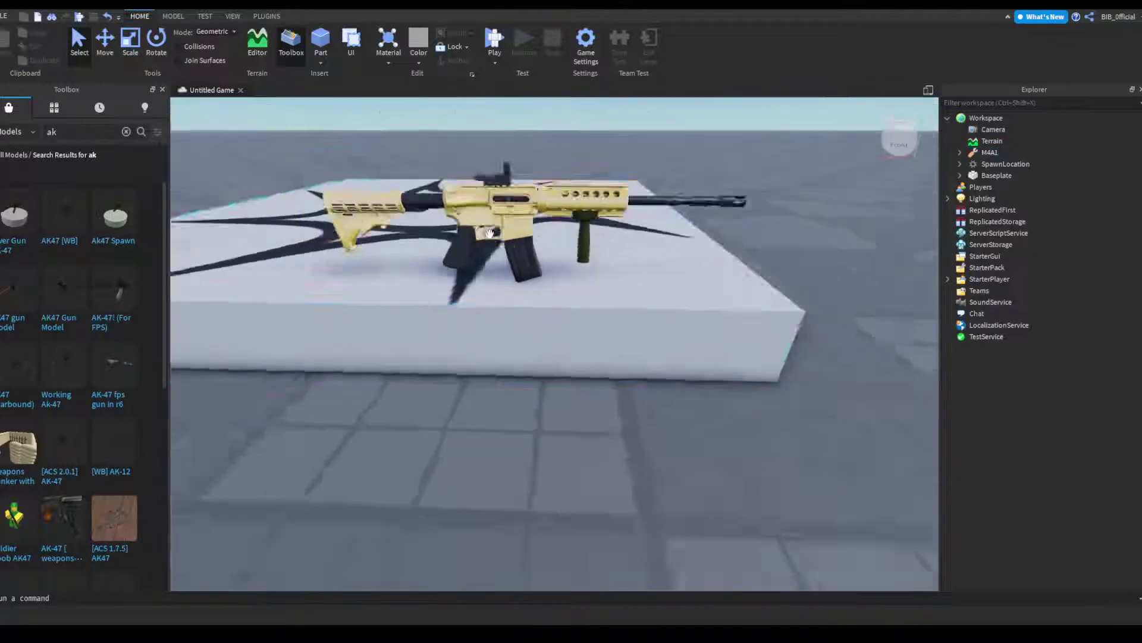
scroll(489, 232, "down", 3)
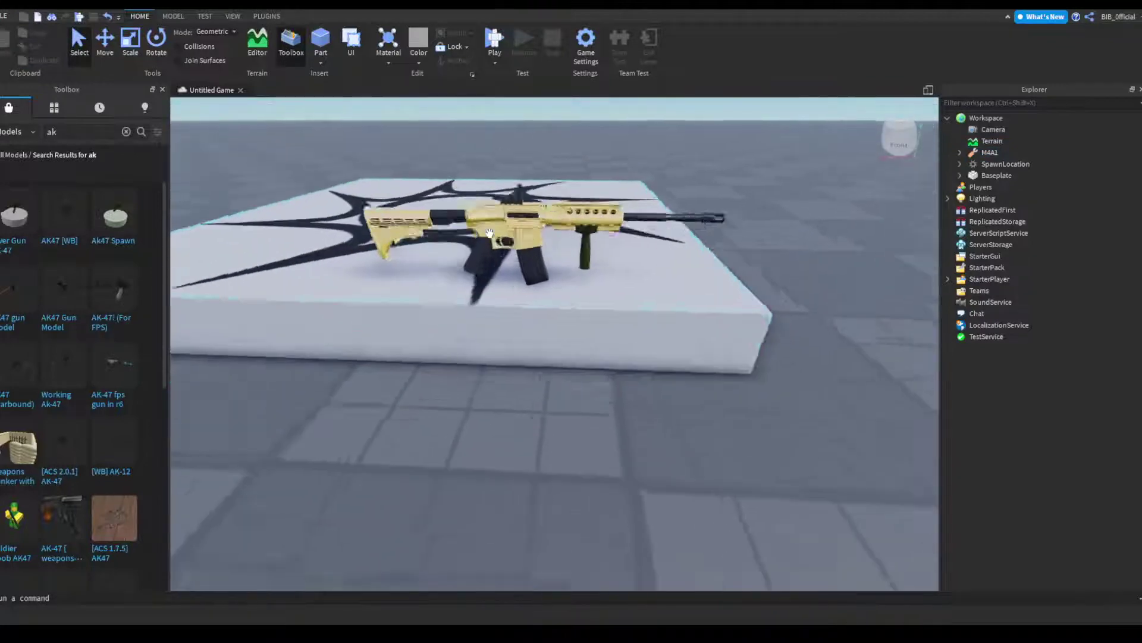
scroll(490, 235, "up", 4)
right_click_drag(489, 232, 489, 238)
scroll(489, 234, "down", 4)
scroll(383, 324, "up", 4)
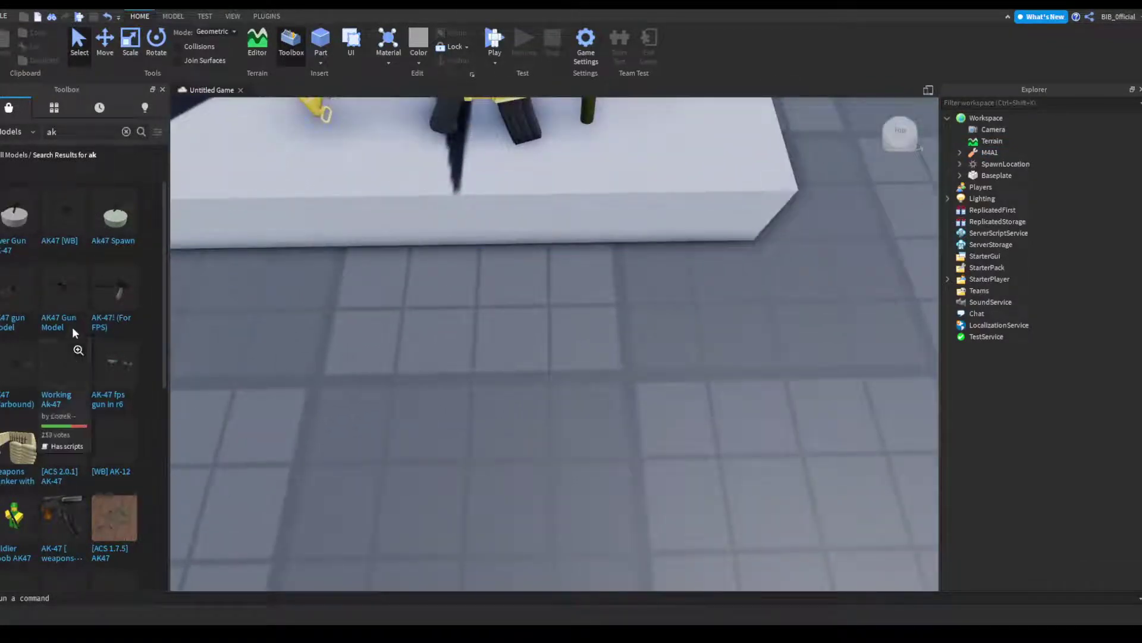
scroll(445, 362, "down", 4)
right_click_drag(500, 368, 509, 373)
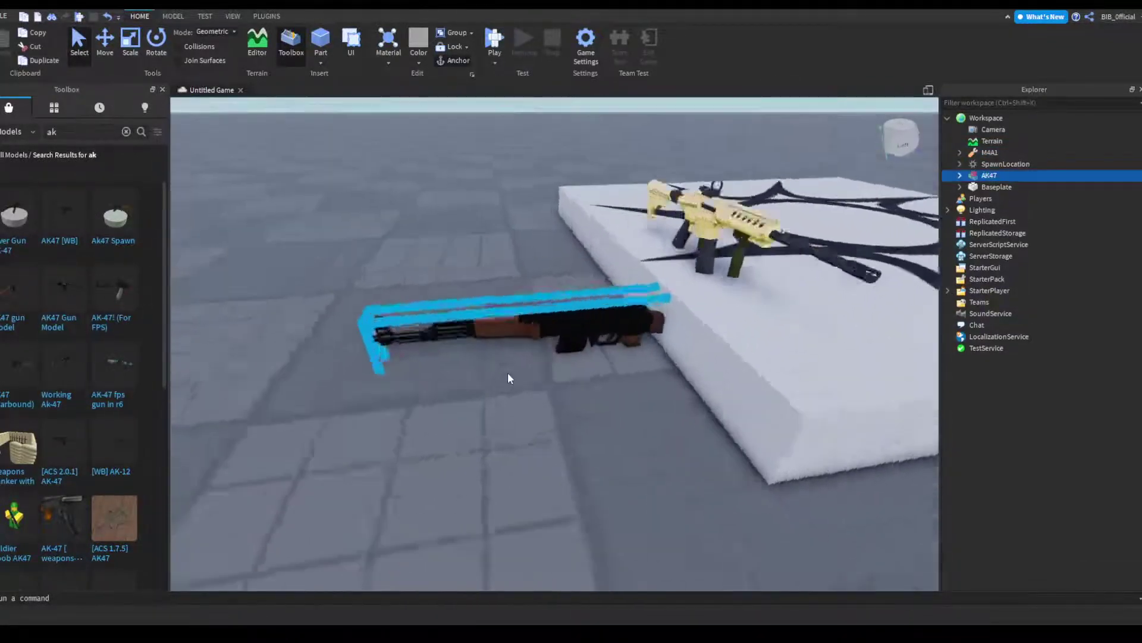
Rotate the AK47 to point the same way as the M4A1 and place it on the spawn platform over that gun
scroll(509, 373, "up", 2)
scroll(540, 321, "up", 3)
scroll(472, 446, "down", 4)
right_click_drag(467, 448, 472, 442)
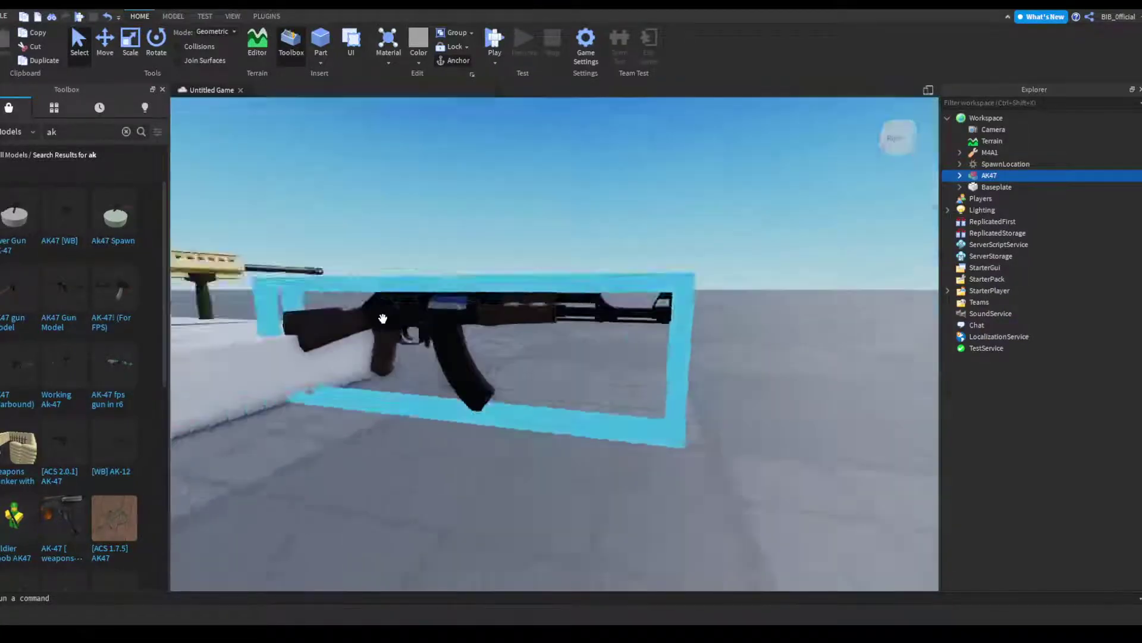
scroll(383, 336, "up", 3)
right_click_drag(382, 319, 380, 333)
left_click(158, 53)
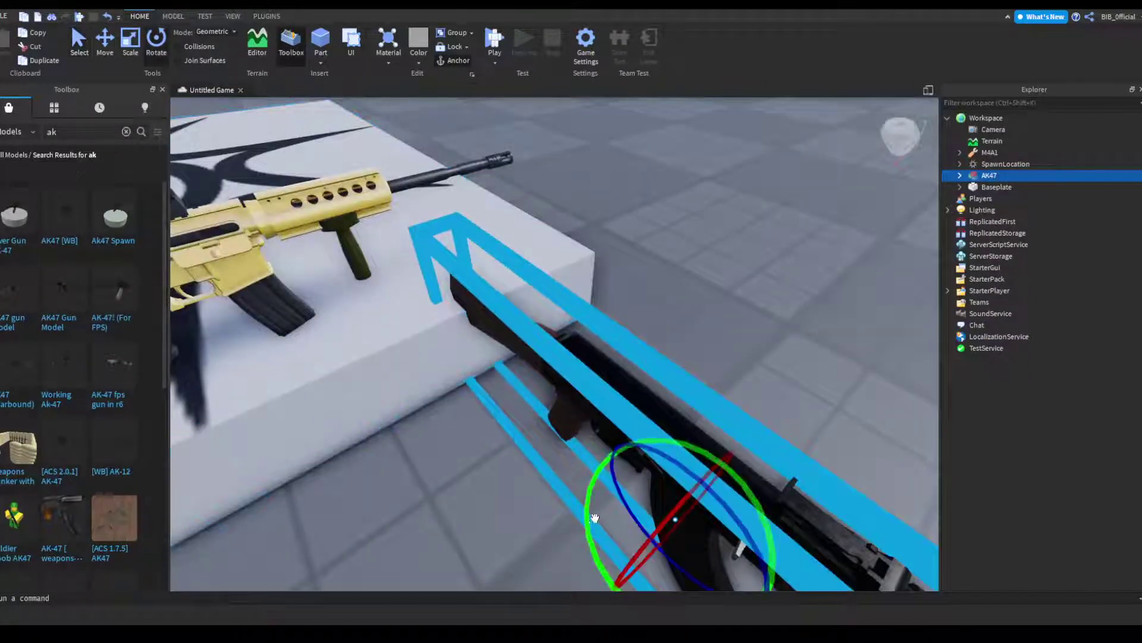
left_click_drag(593, 520, 613, 493)
scroll(654, 563, "down", 3)
left_click_drag(504, 468, 343, 375)
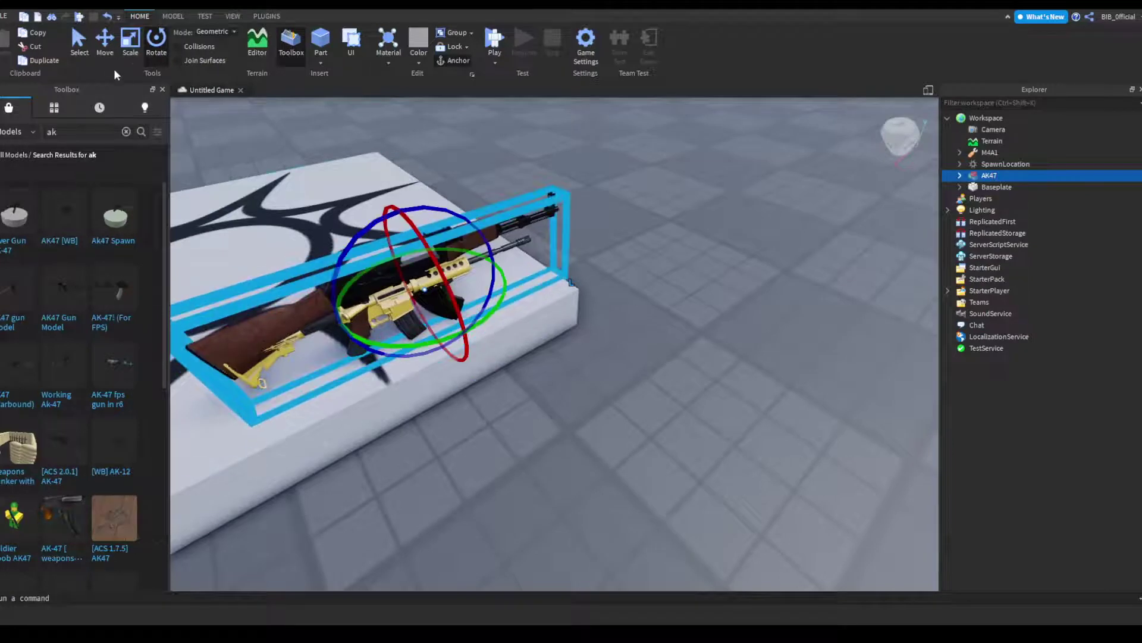
Move the AK47 along its axes so that its body lines up with the M4A1
key("ctrl+2")
left_click_drag(404, 230, 422, 262)
left_click_drag(383, 322, 375, 324)
key("w")
right_click_drag(376, 324, 385, 324)
key("s")
key("w")
key("a")
key("d")
key("s")
key("w")
Fine-tune the AK47's position over the M4A1 and nest the AK47 model inside the M4A1 tool
right_click_drag(538, 474, 535, 473)
key("s")
left_click_drag(537, 406, 545, 332)
key("w")
right_click_drag(737, 411, 732, 419)
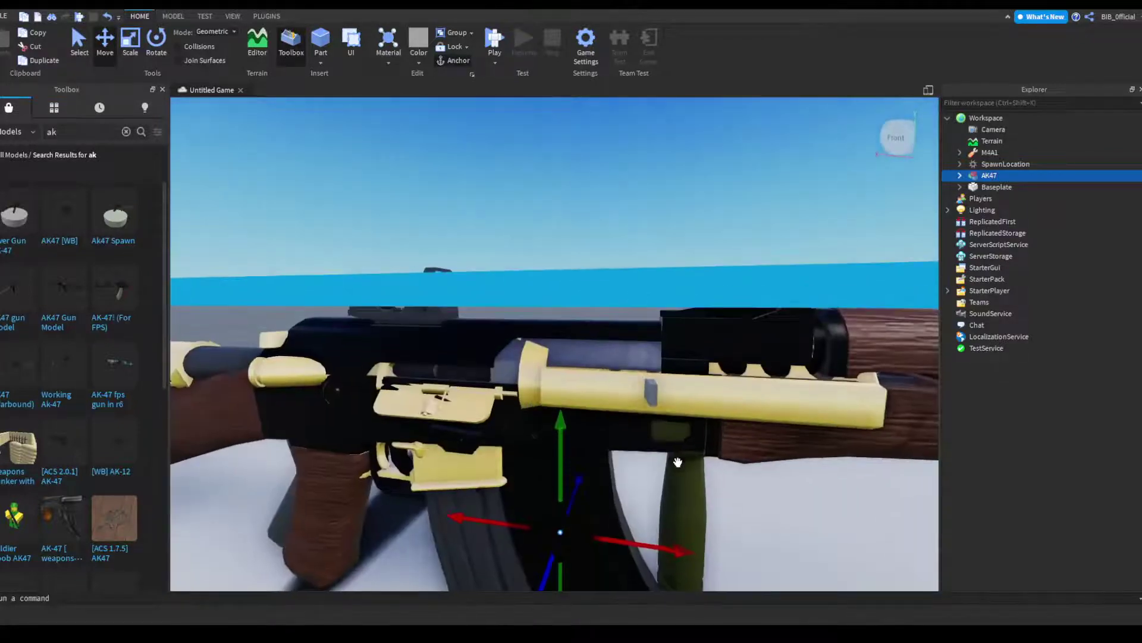
left_click_drag(960, 180, 1003, 154)
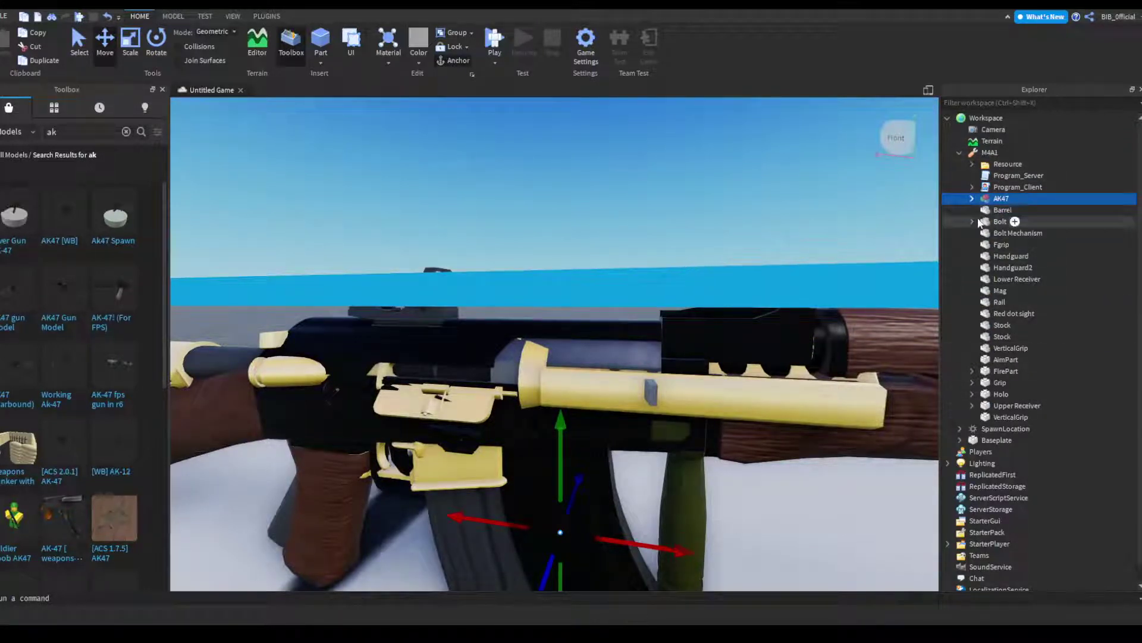
Delete the M4A1's original parts except Bolt, Mag, AimPart, FirePart and Grip, keeping the scripts, the Resource folder and the nested AK47 model
left_click(995, 211)
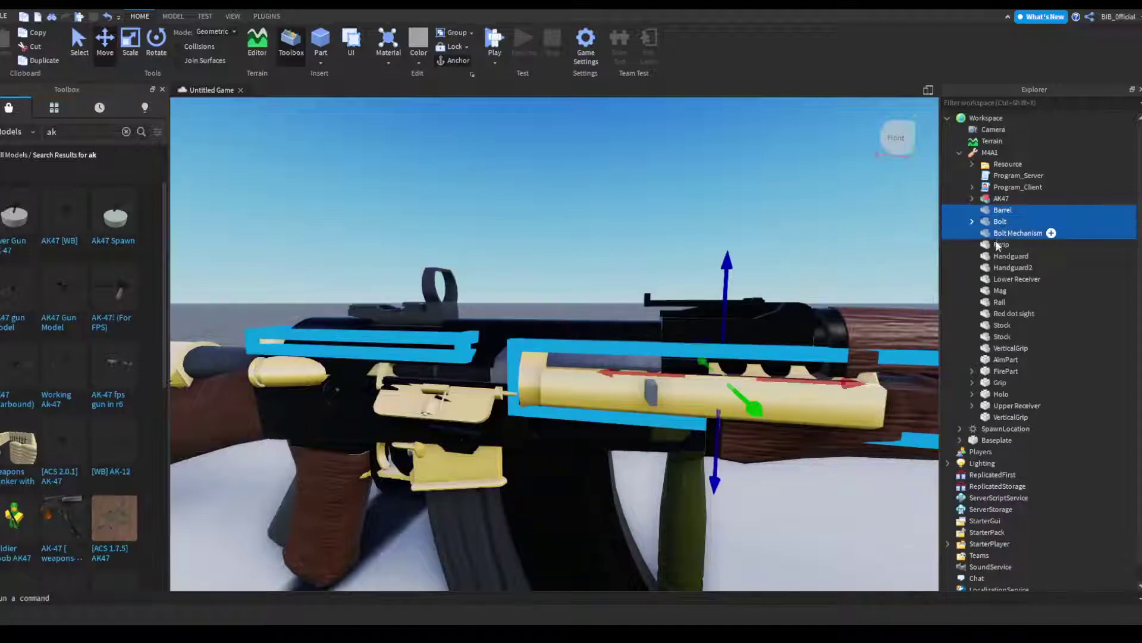
left_click(1001, 258)
left_click(1002, 269)
left_click(1006, 281)
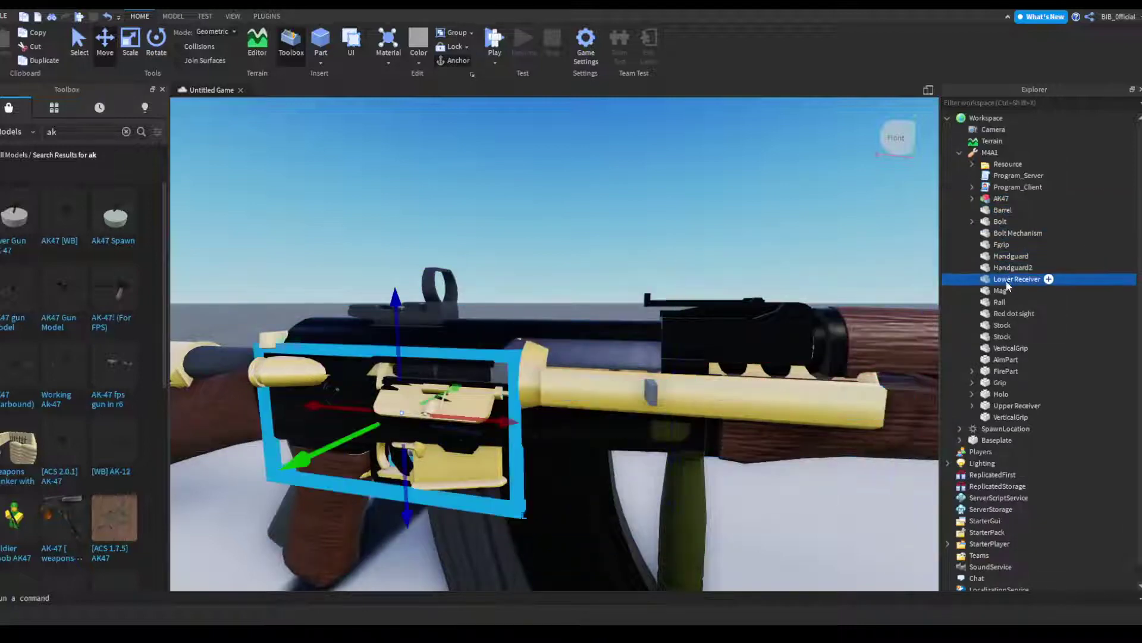
left_click(999, 269, "ctrl")
left_click(1001, 256, "ctrl")
left_click(1002, 244, "shift")
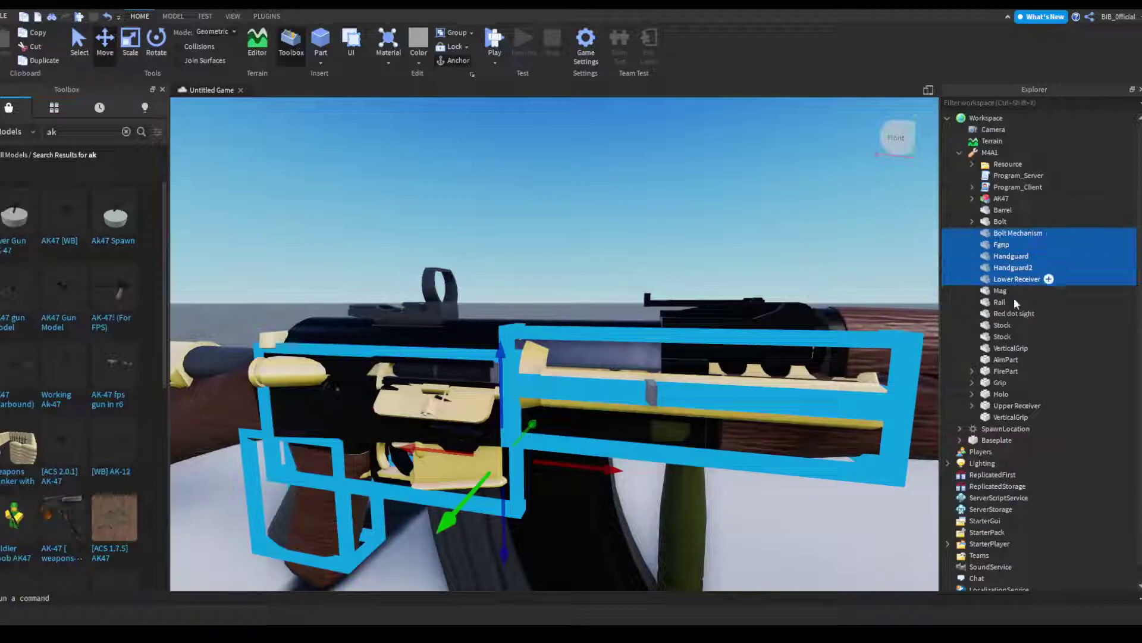
left_click(1003, 210, "ctrl")
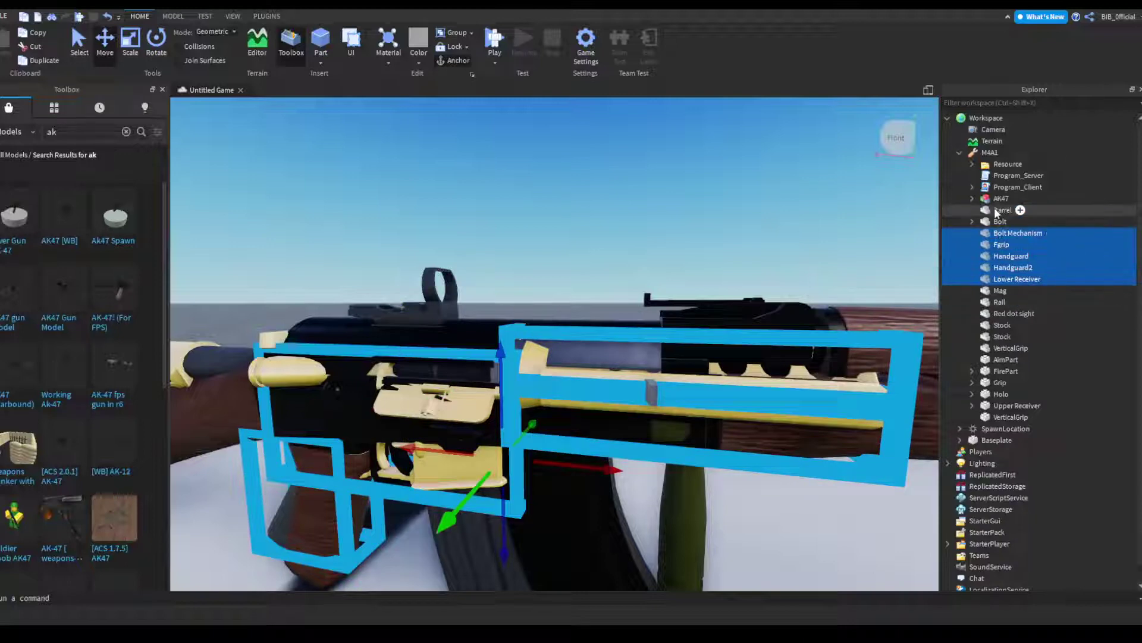
left_click(1000, 302, "ctrl")
left_click(1005, 313, "ctrl")
left_click(1002, 325, "ctrl")
left_click(1003, 336, "ctrl")
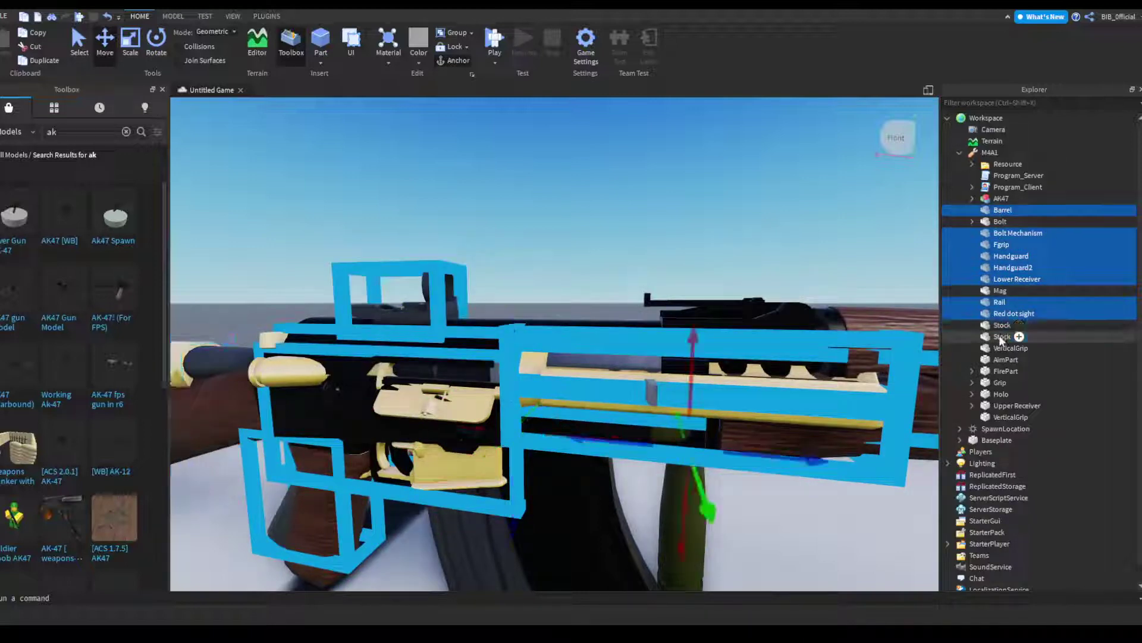
left_click(1006, 348, "ctrl")
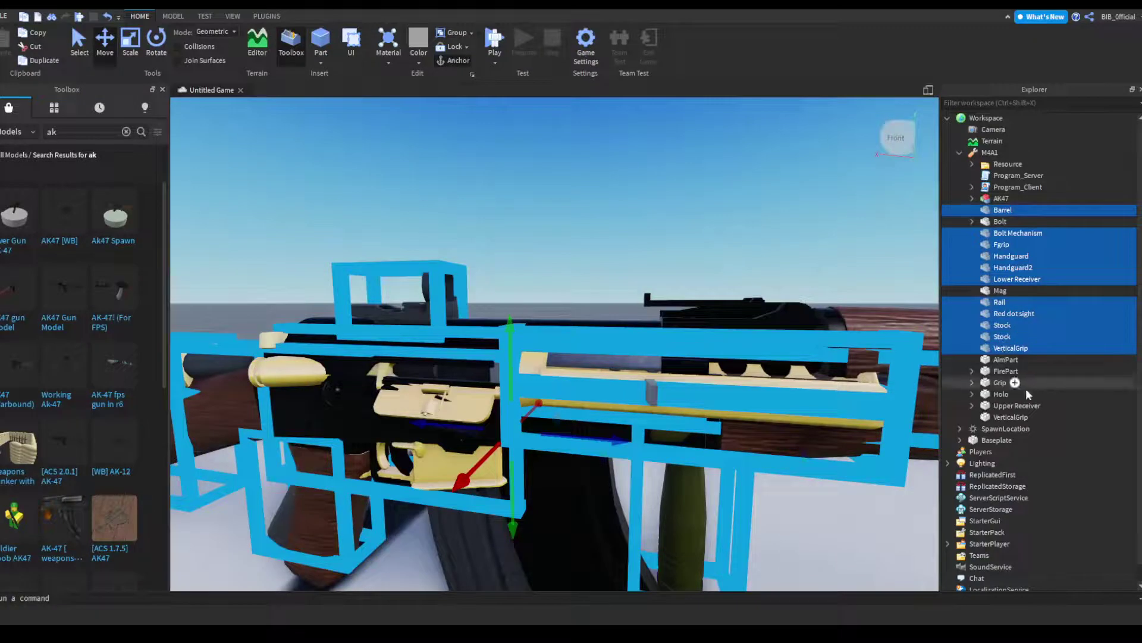
left_click(1012, 406, "ctrl")
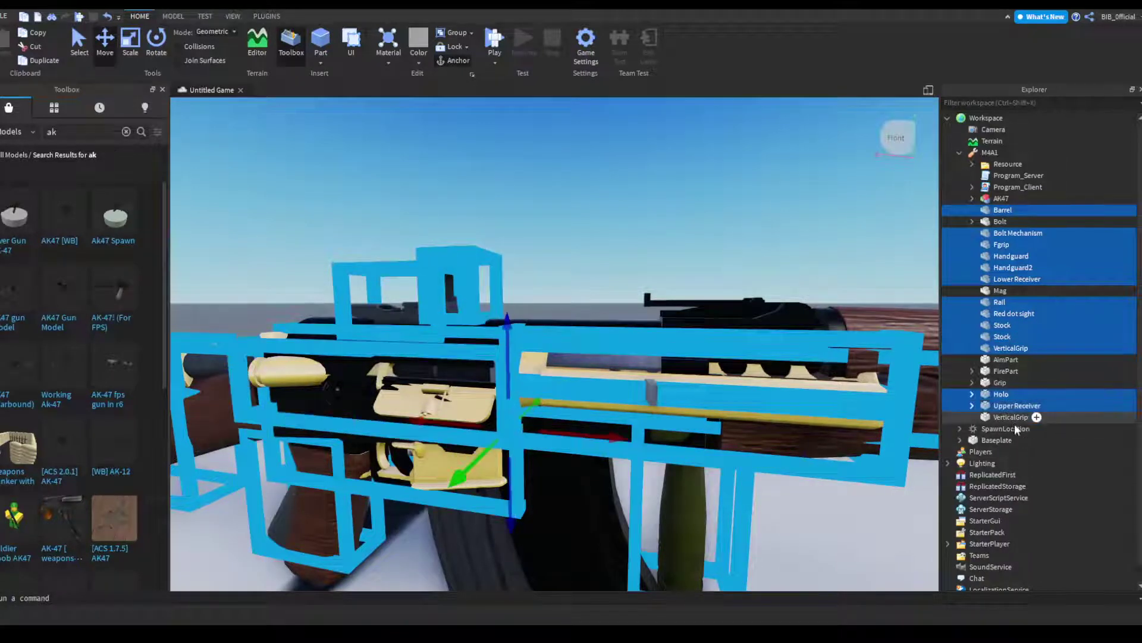
left_click(1007, 416, "ctrl")
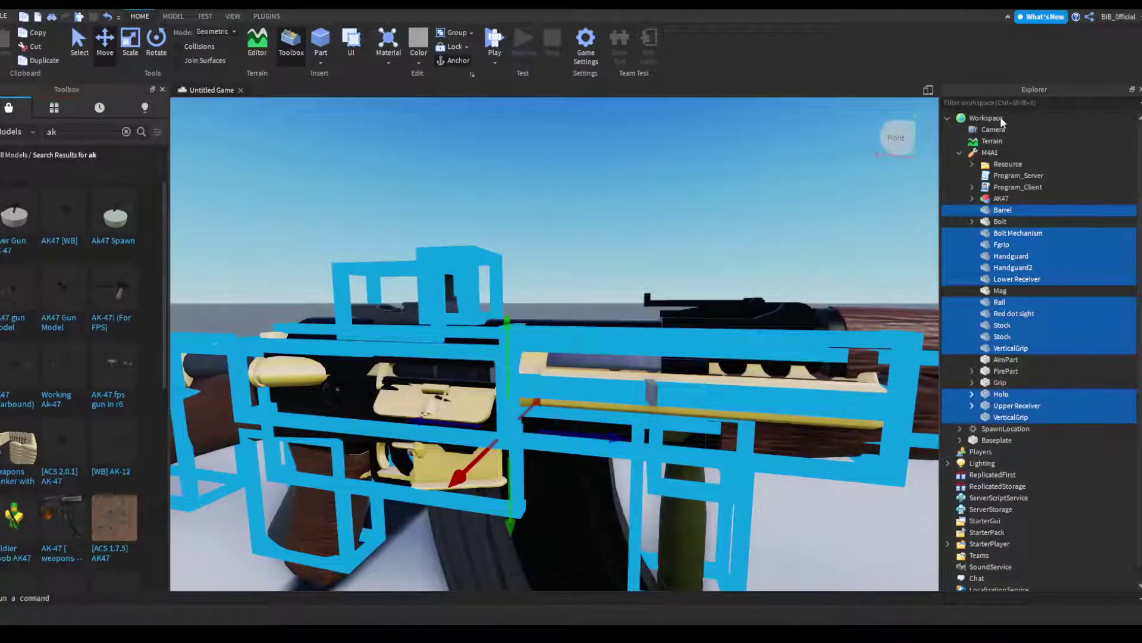
key("Delete")
Examine the AK47 from the side and up close, together with the M4A1 parts left inside it
scroll(708, 345, "down", 4)
right_click_drag(711, 344, 709, 341)
scroll(706, 345, "up", 3)
key("d")
key("a")
key("d")
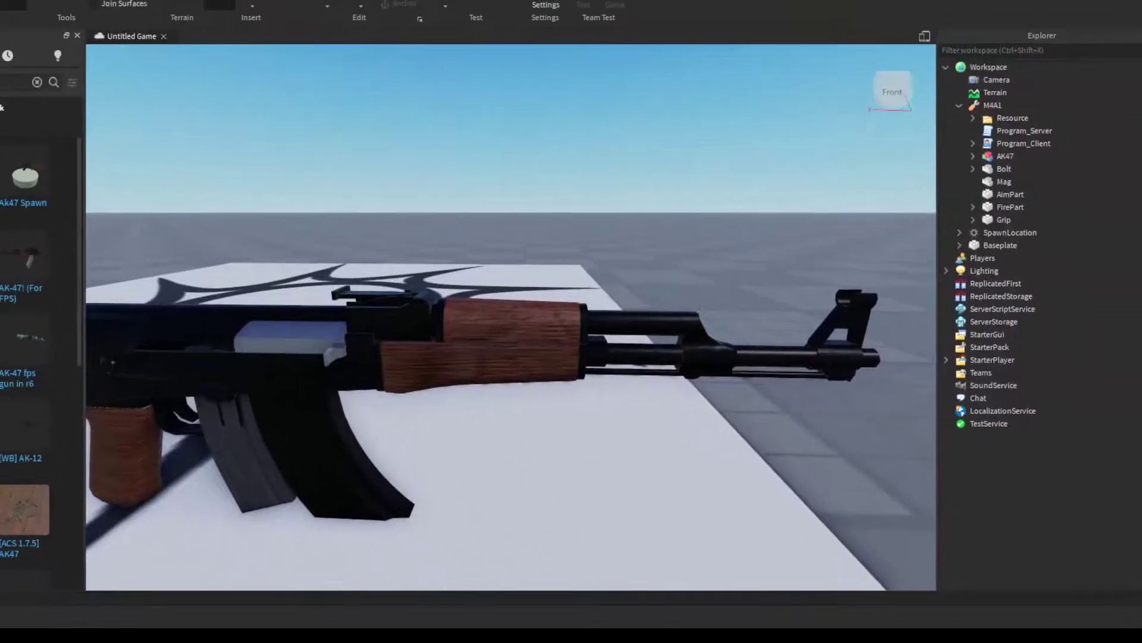
left_click(732, 436)
key("s")
right_click_drag(669, 419, 652, 437)
key("w")
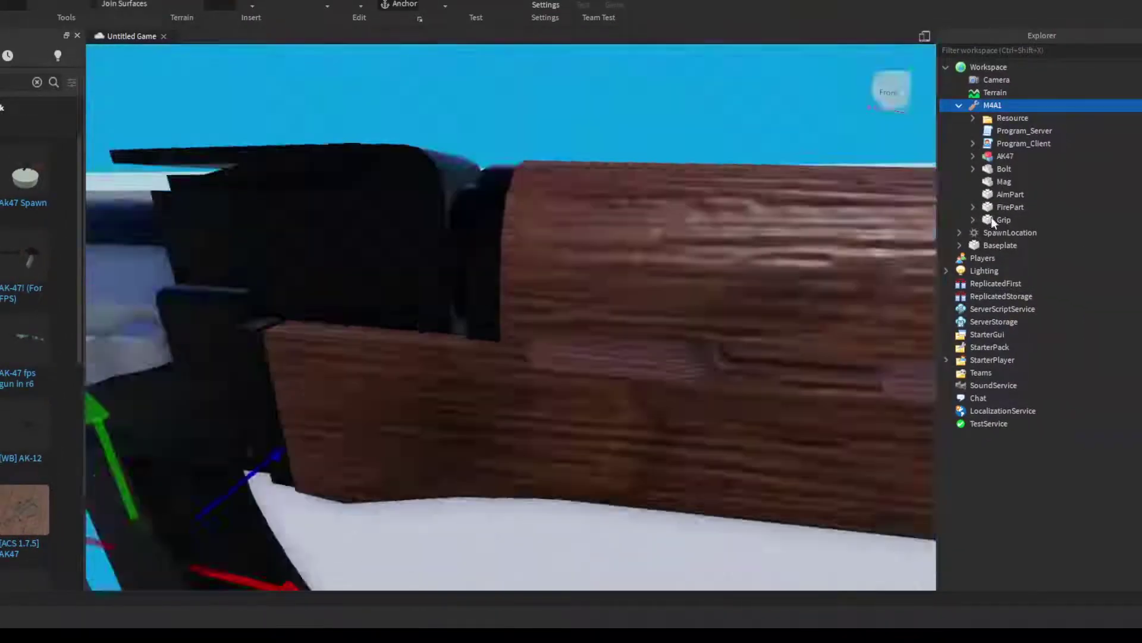
key("s")
Expand the AK47 model and examine its Body, Bolt and Mag parts against the gun in the viewport
left_click(973, 156)
left_click(1021, 169)
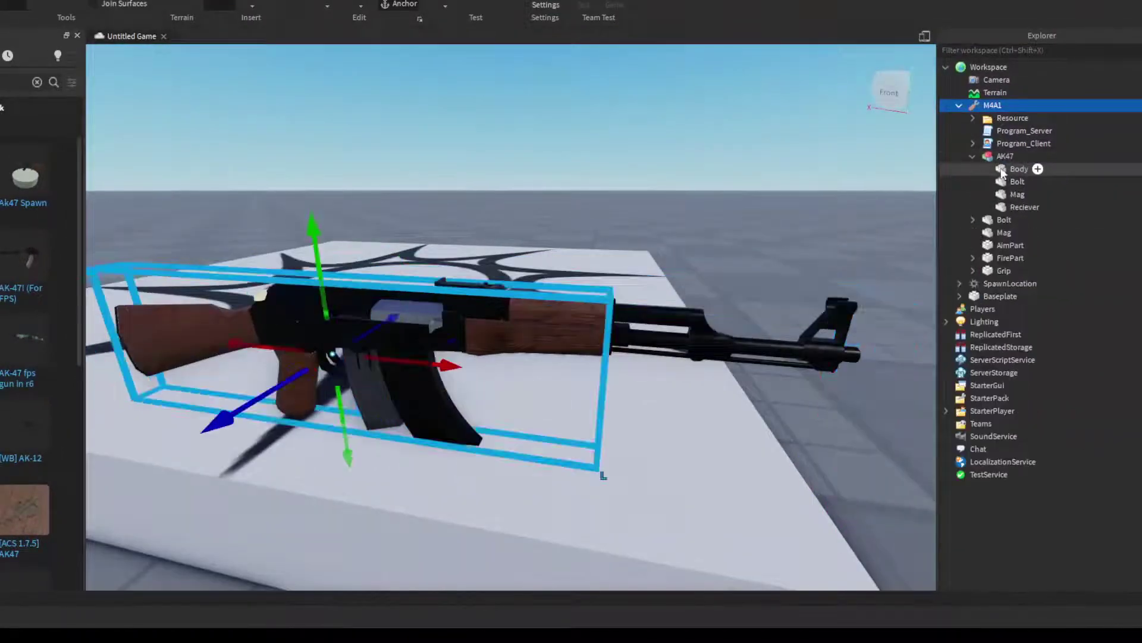
right_click_drag(767, 226, 765, 225)
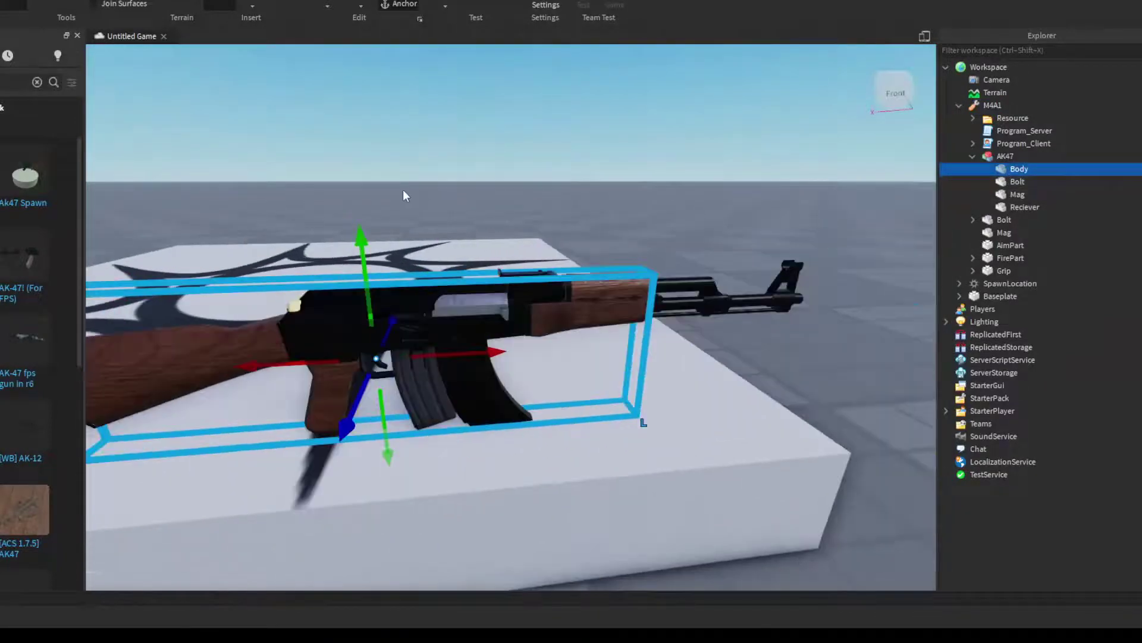
left_click(37, 82)
scroll(269, 129, "up", 5)
scroll(601, 139, "down", 5)
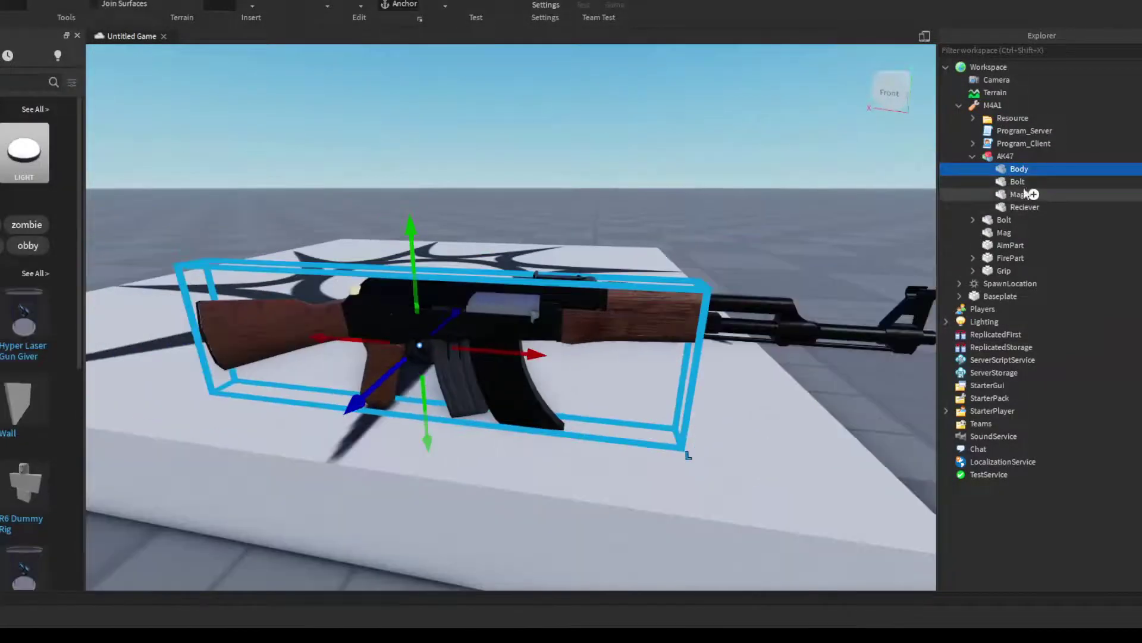
mouse_move(1026, 191)
left_mouse_down()
mouse_move(1010, 225)
mouse_move(1028, 219)
mouse_move(1015, 172)
left_mouse_up()
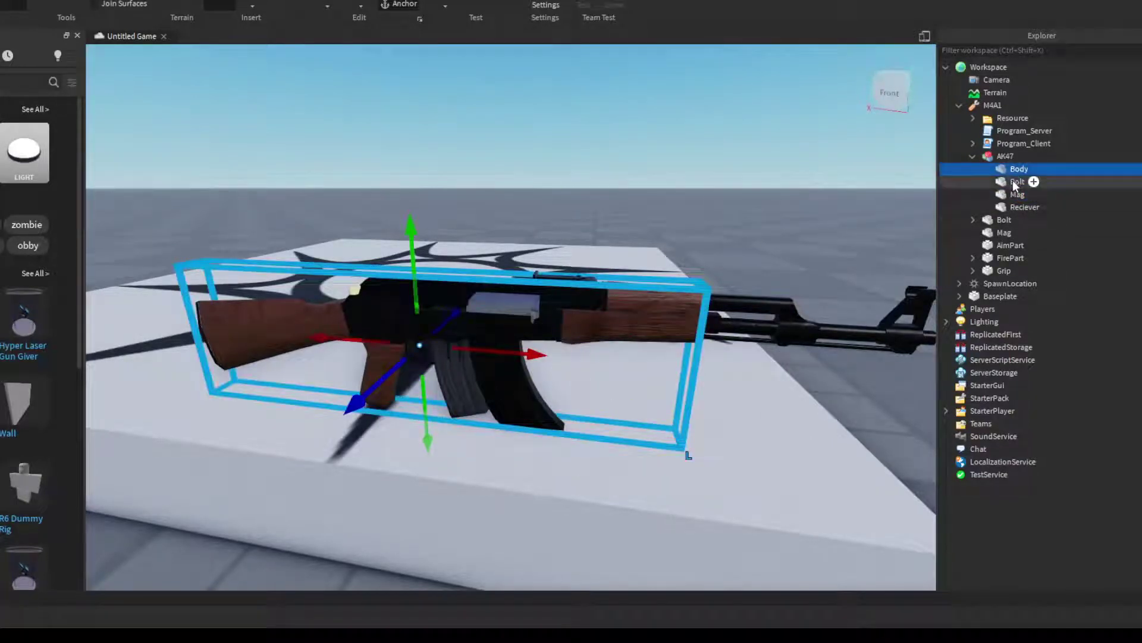
left_click(1016, 181)
left_click(1025, 193)
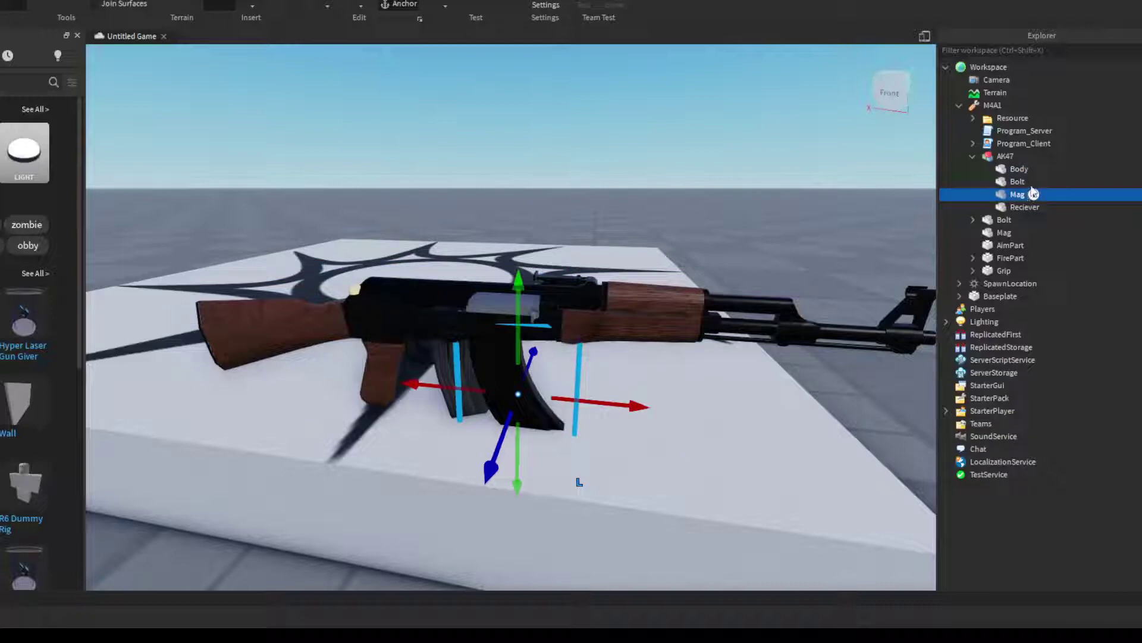
Move BoltBack and BoltForward from the M4A1's original Bolt into the AK47 model's Bolt
left_click(1002, 220)
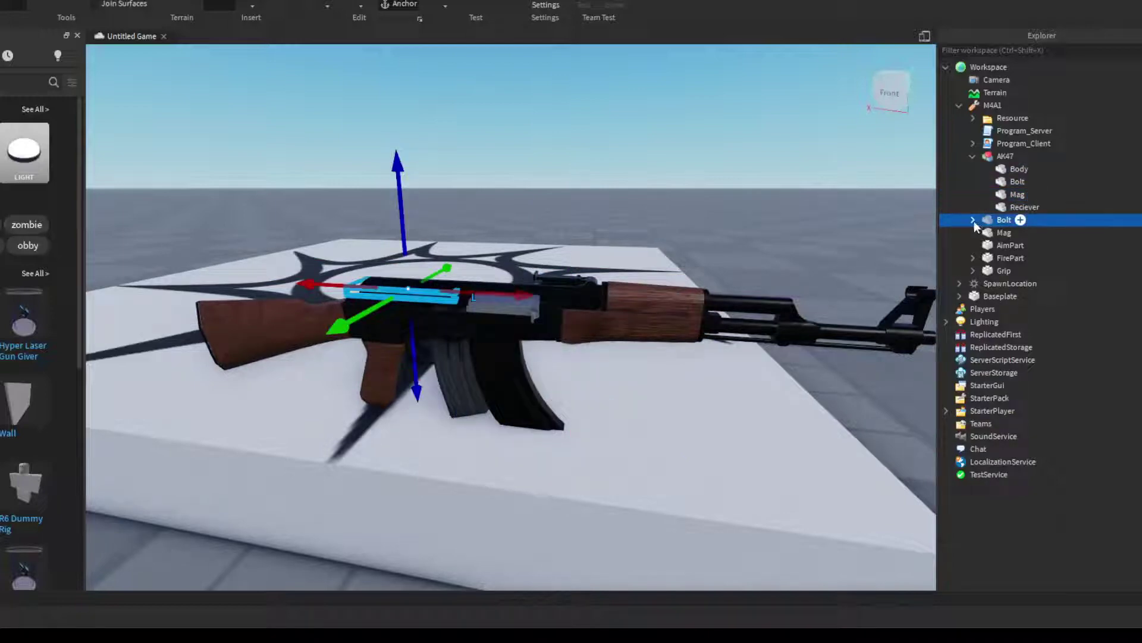
left_click(974, 220)
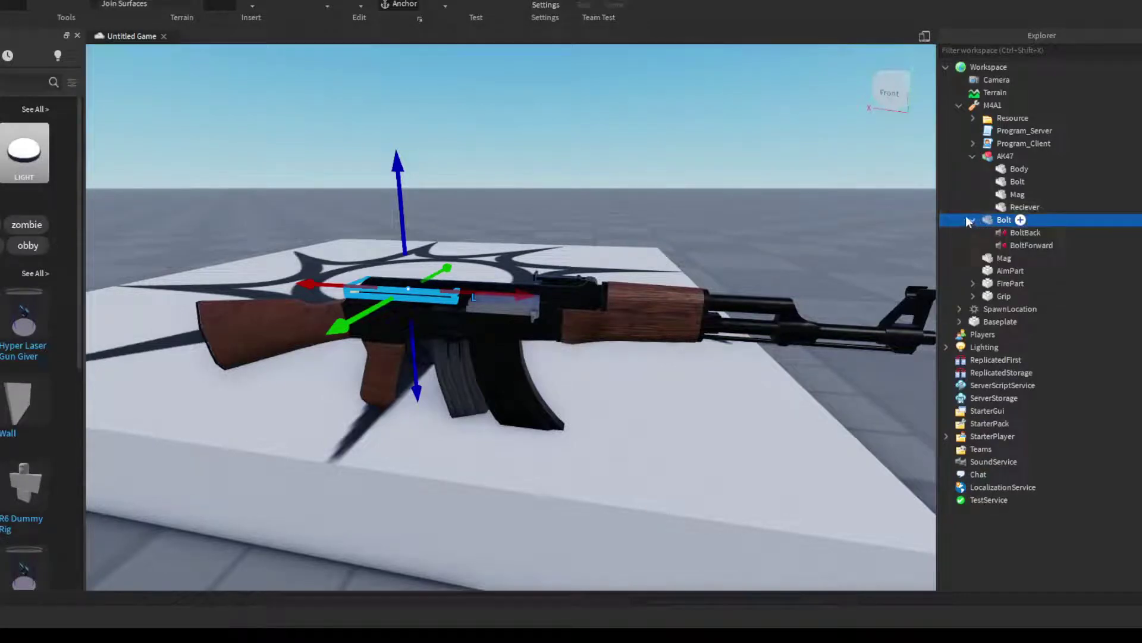
left_click(1084, 233)
left_click(1047, 242, "shift")
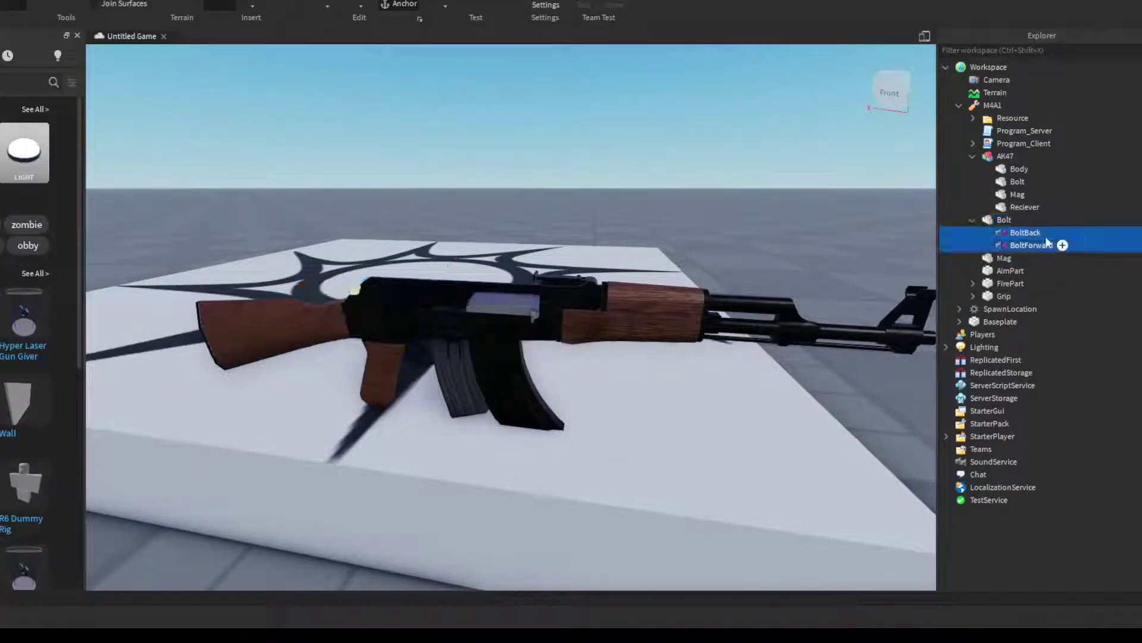
left_click_drag(1046, 240, 1050, 185)
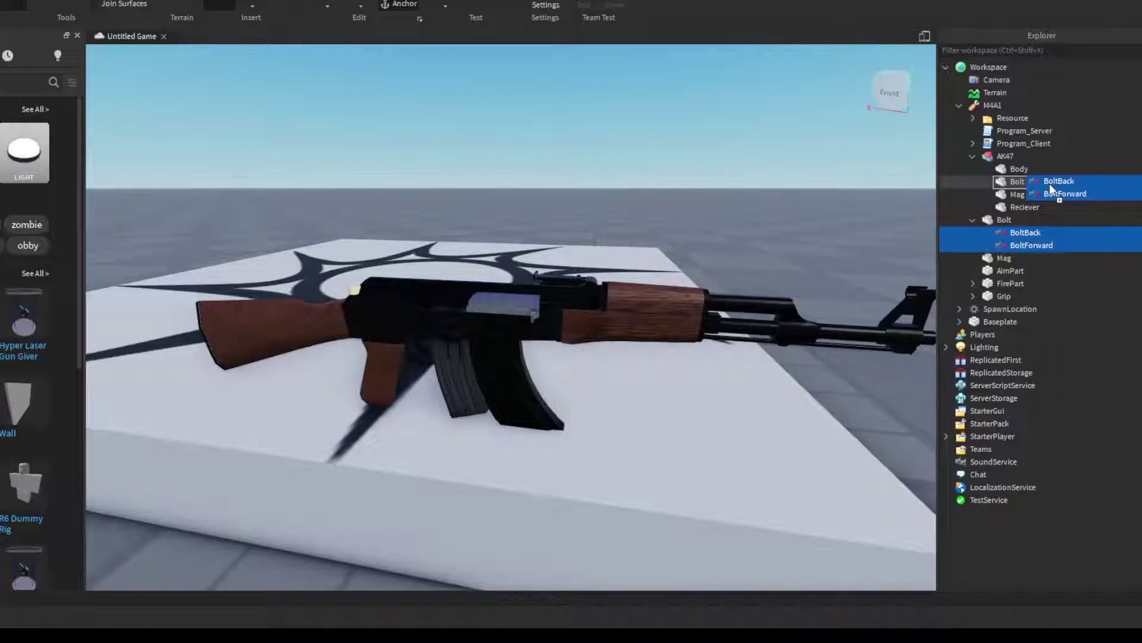
left_click_drag(1050, 184, 1050, 183)
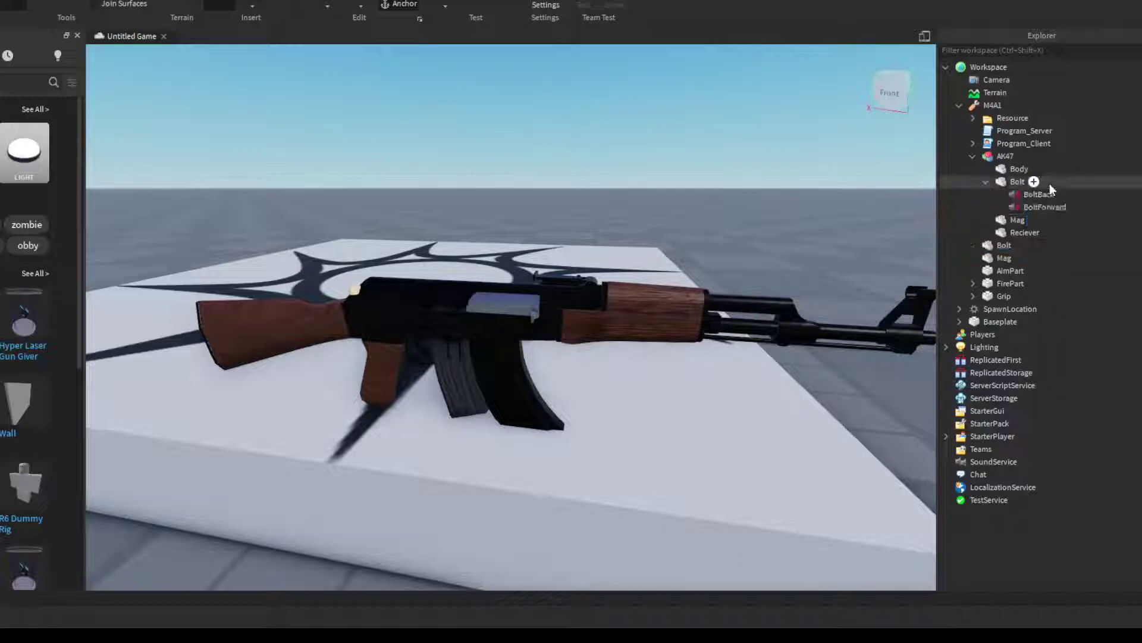
Delete the original Bolt and Mag parts that sit directly under the M4A1 tool
left_click(1004, 246)
key("Delete")
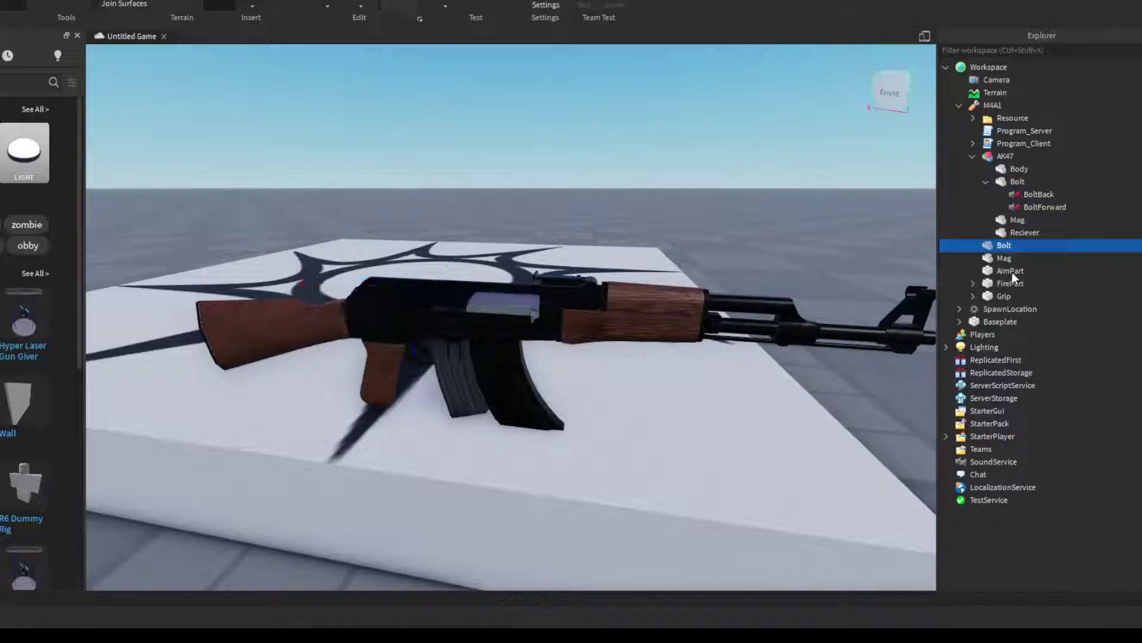
left_click(1005, 247)
key("Delete")
Move the AK47 model's Body, Bolt, Mag and Reciever directly into the M4A1 tool and delete the emptied AK47 model
left_click(1014, 221)
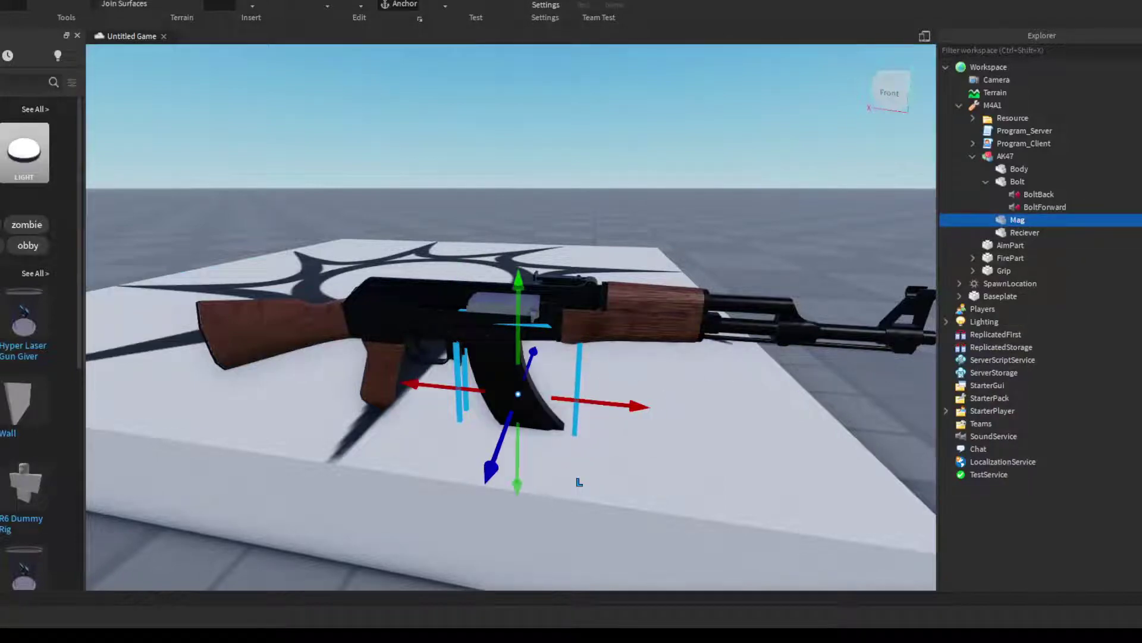
left_click(1017, 181)
left_click(986, 182)
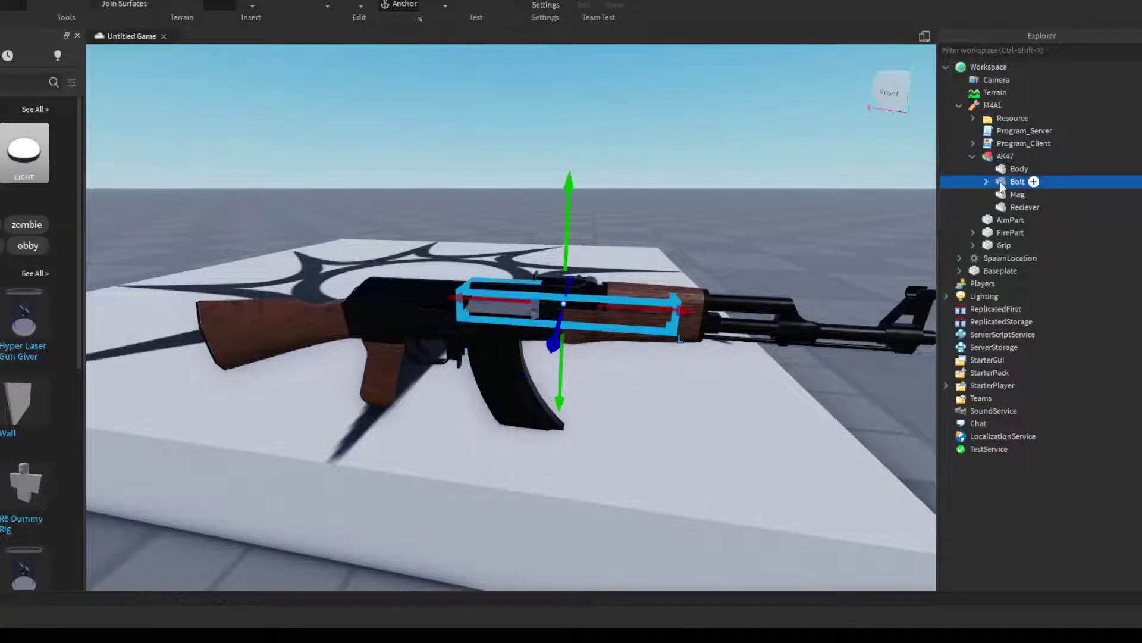
left_click(1073, 170, "ctrl")
left_click(1069, 206, "shift")
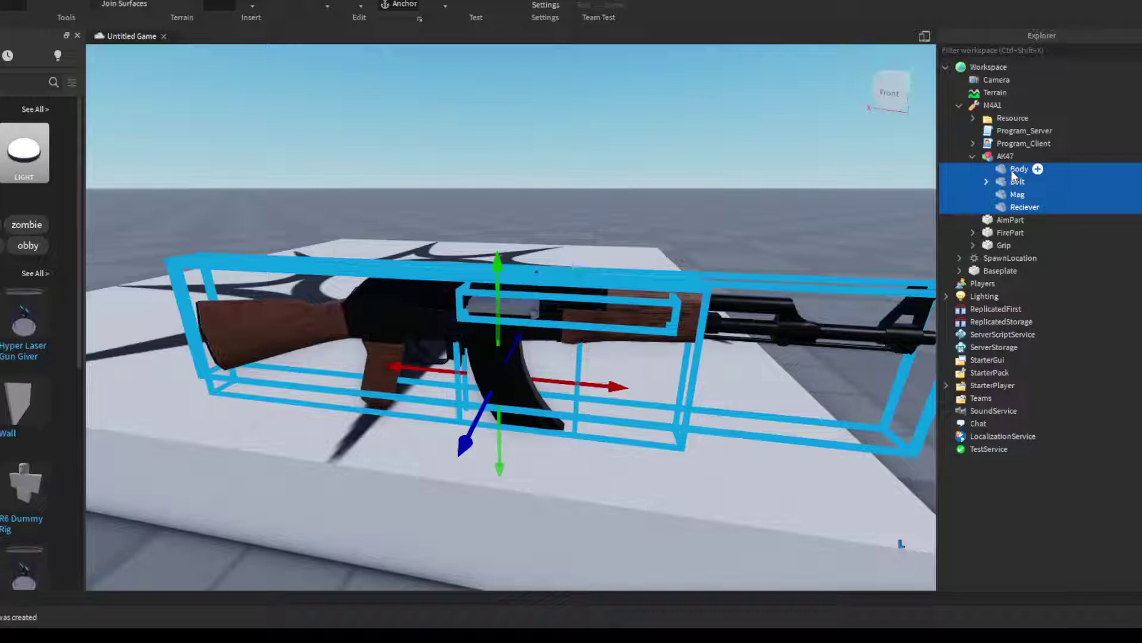
left_click_drag(1016, 171, 1024, 109)
left_click(995, 160)
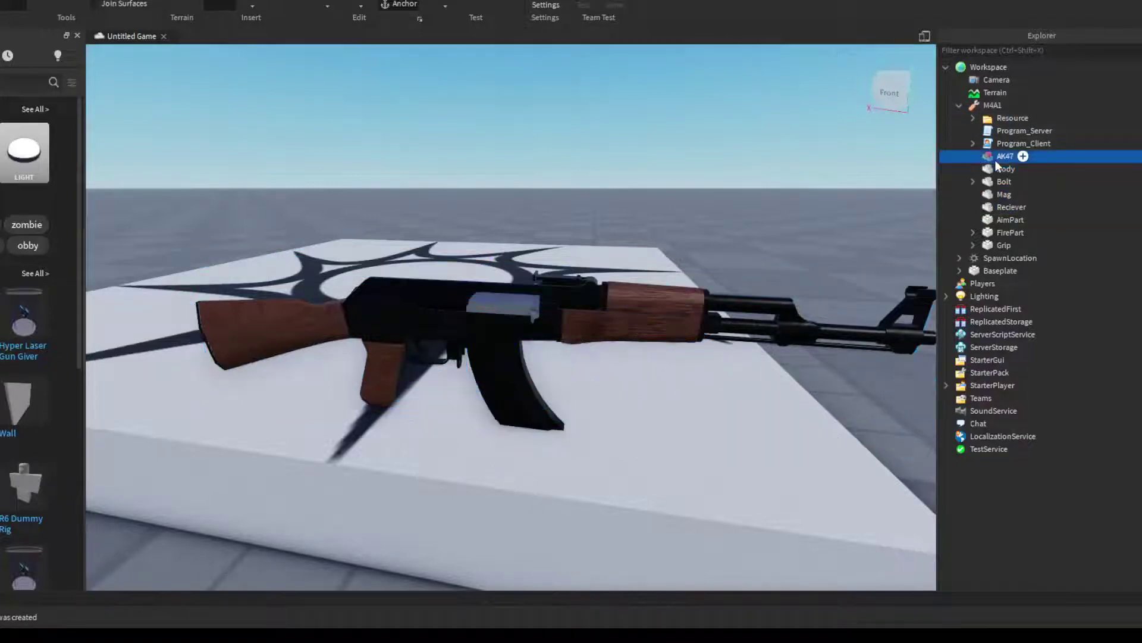
key("Delete")
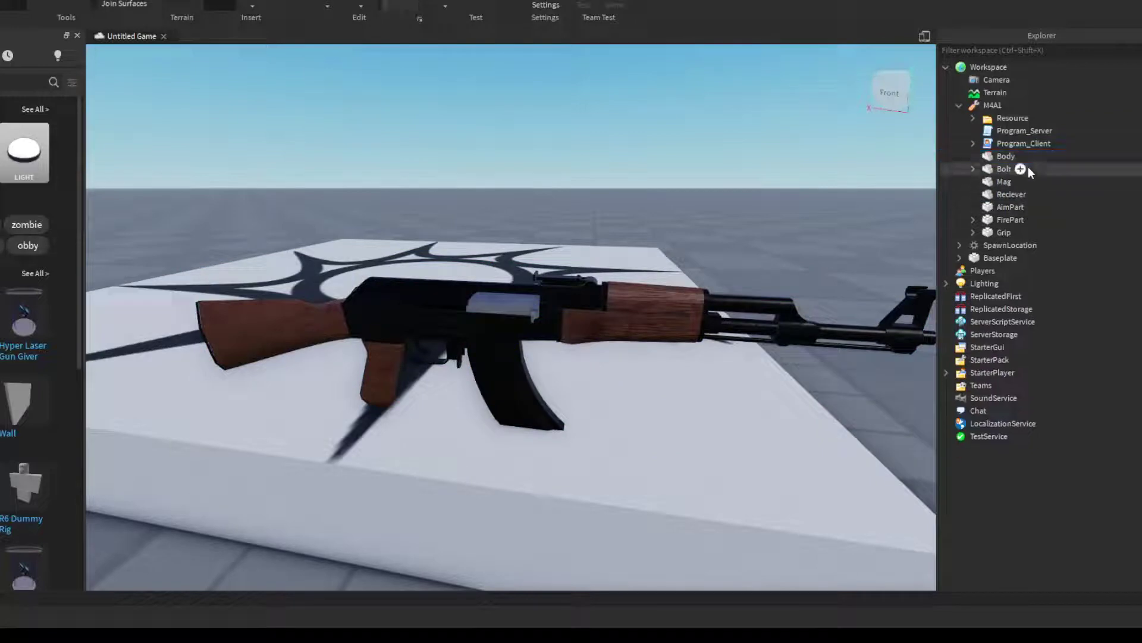
right_click_drag(779, 224, 733, 223)
key("w")
key("s")
key("a")
key("d")
key("w")
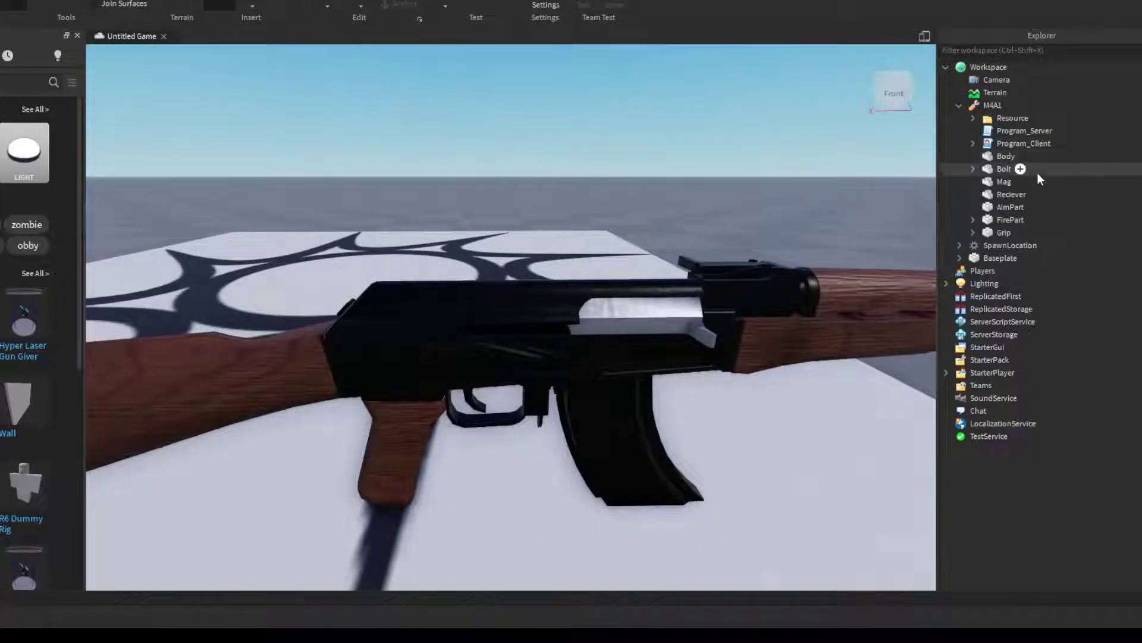
Expand the M4A1 tool's Resource folder and rename the tool to AK
left_click(973, 118)
left_click(992, 105)
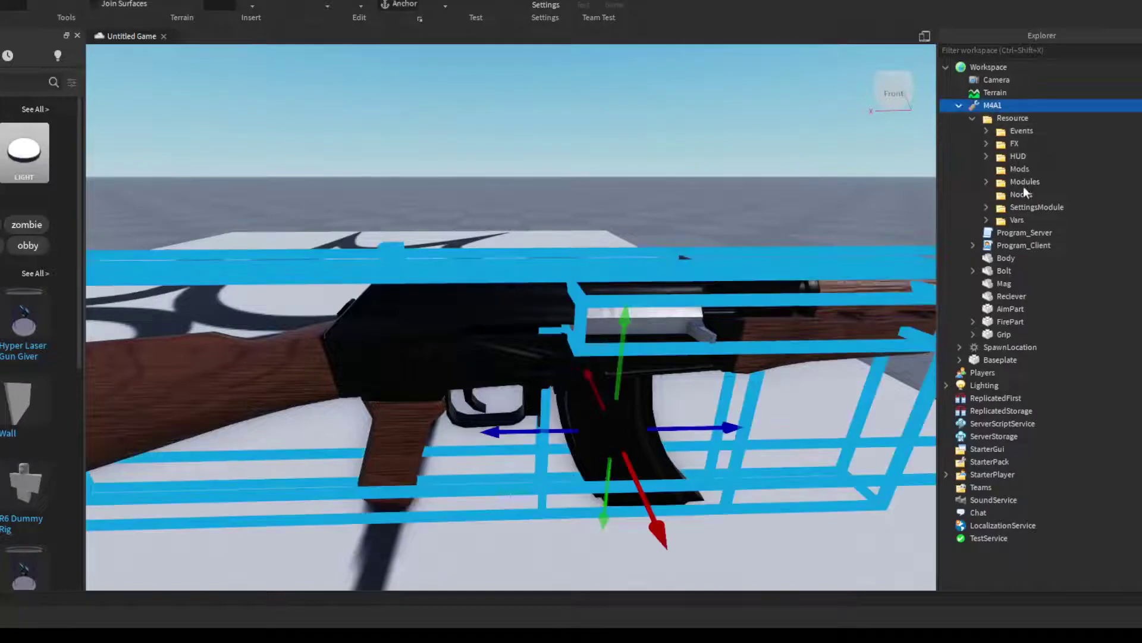
key("F2")
type("Ak")
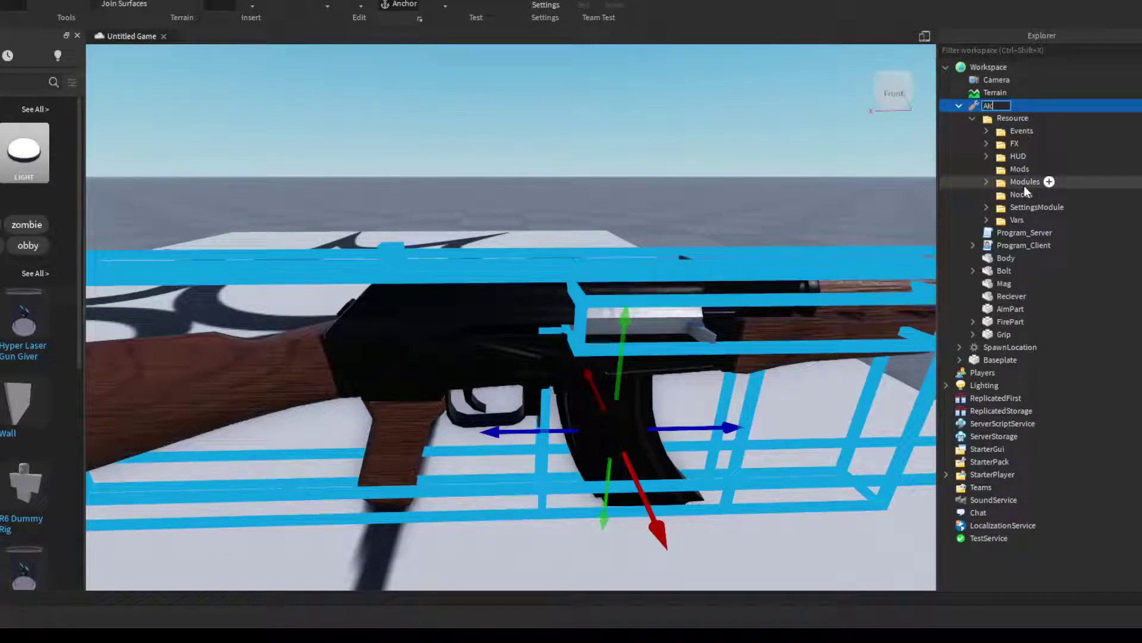
key("BackSpace")
type("K")
key("Return")
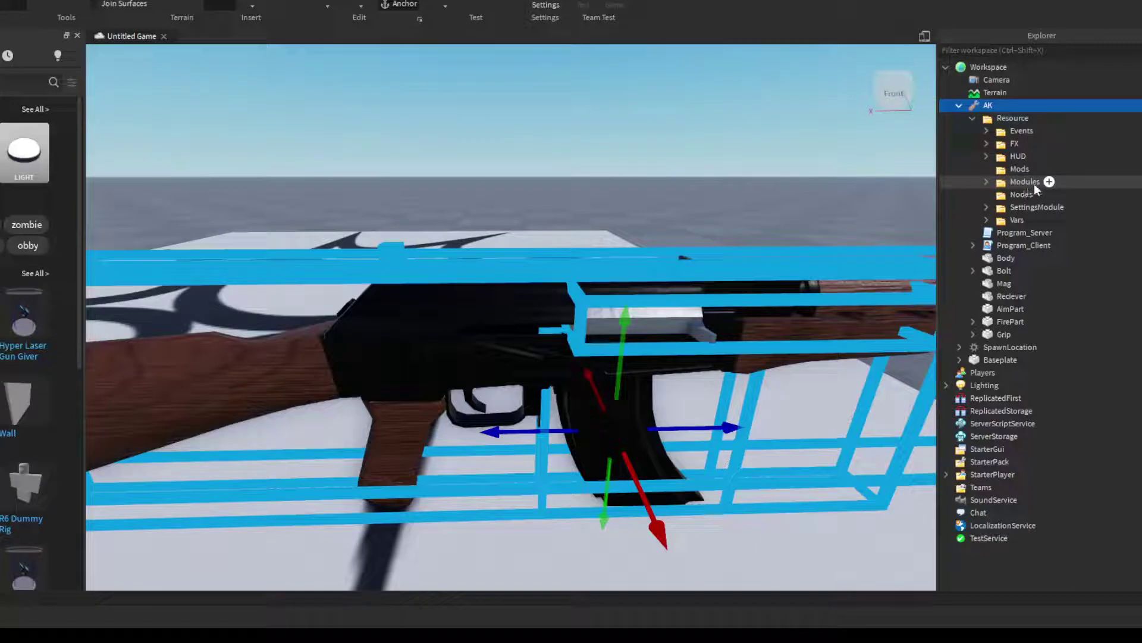
Open the ClientConfig script in the SettingsModule folder and check the MagCount ammo setting
left_click(986, 208)
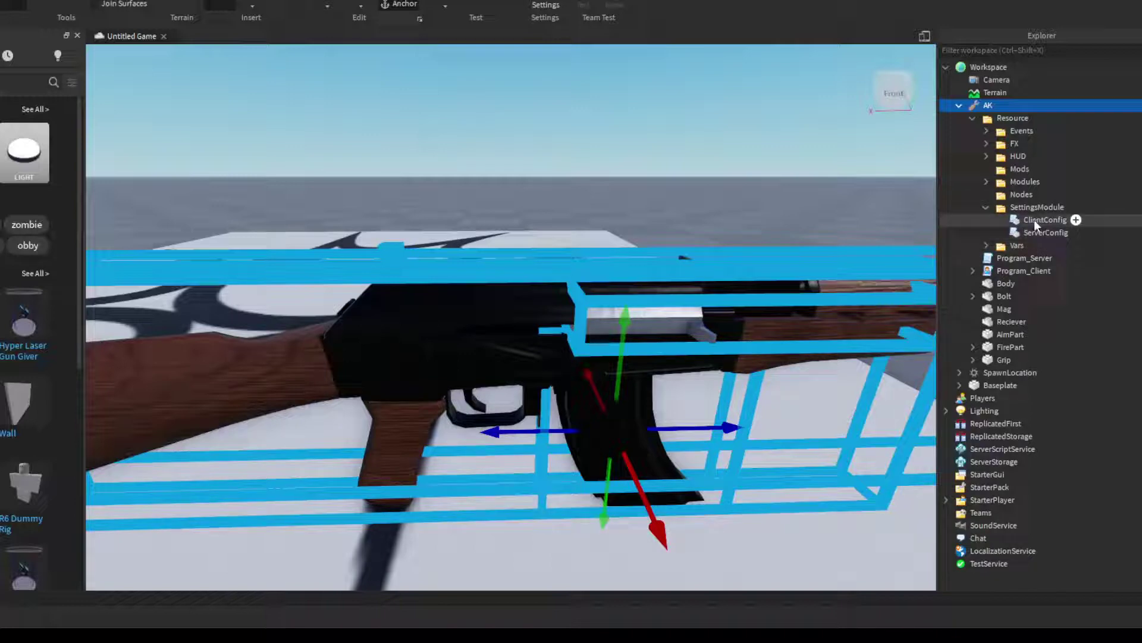
double_click(1034, 219)
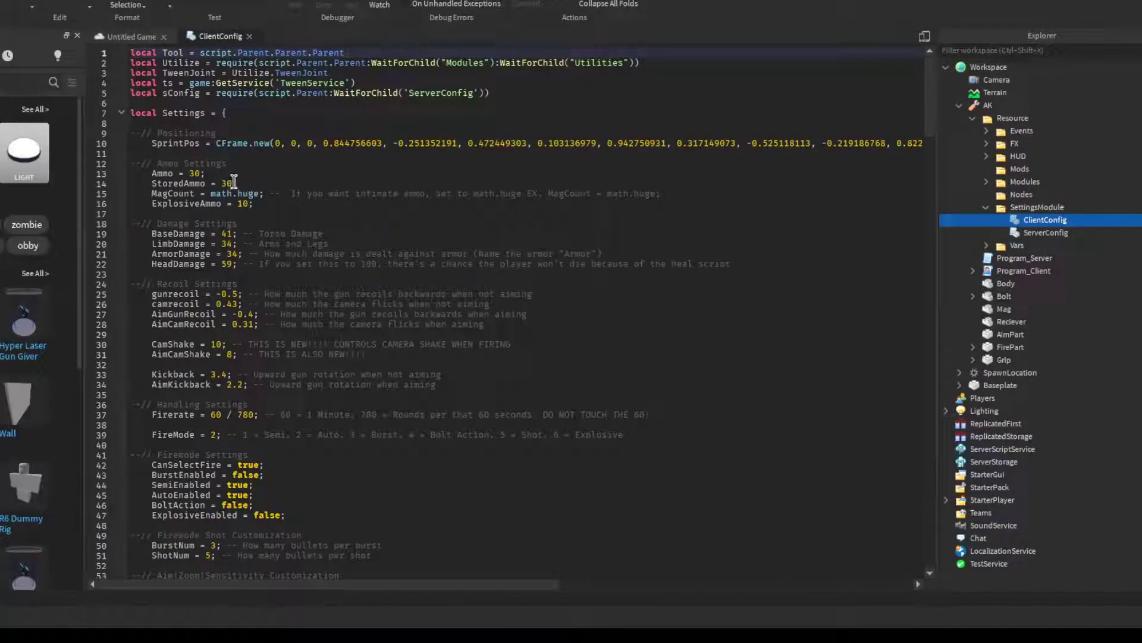
left_click_drag(210, 193, 259, 193)
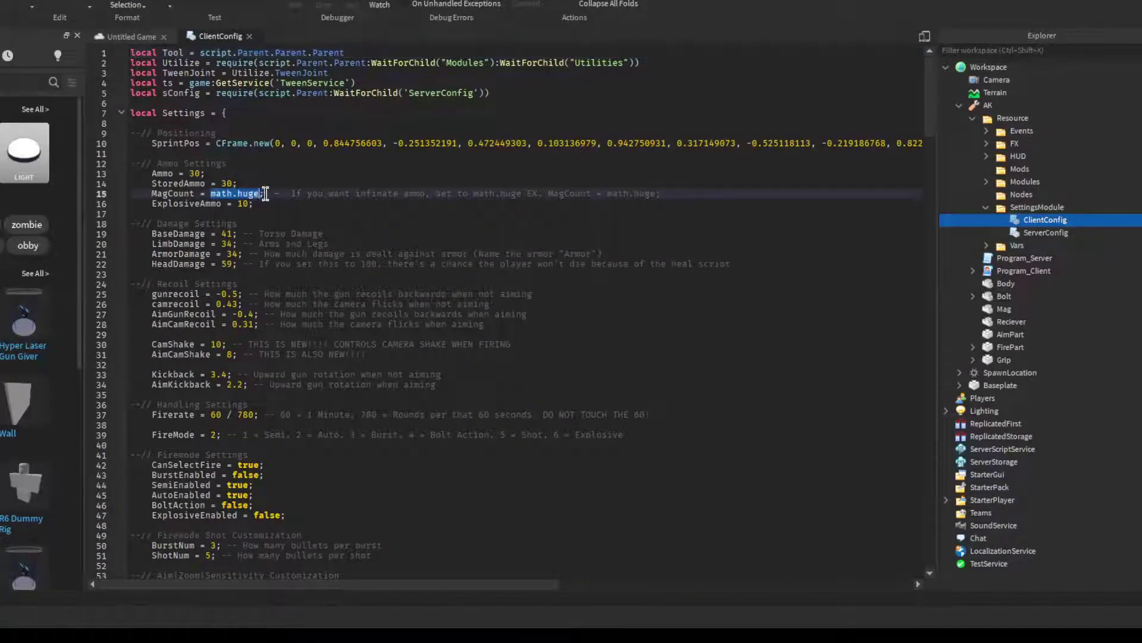
left_click(220, 194)
left_click_drag(210, 193, 260, 194)
left_click(263, 193)
key("BackSpace")
type(";")
key("BackSpace")
type(";")
Set LimbDamage to 44, ArmorDamage to 44 and HeadDamage to 109 in the damage settings
left_click(225, 243)
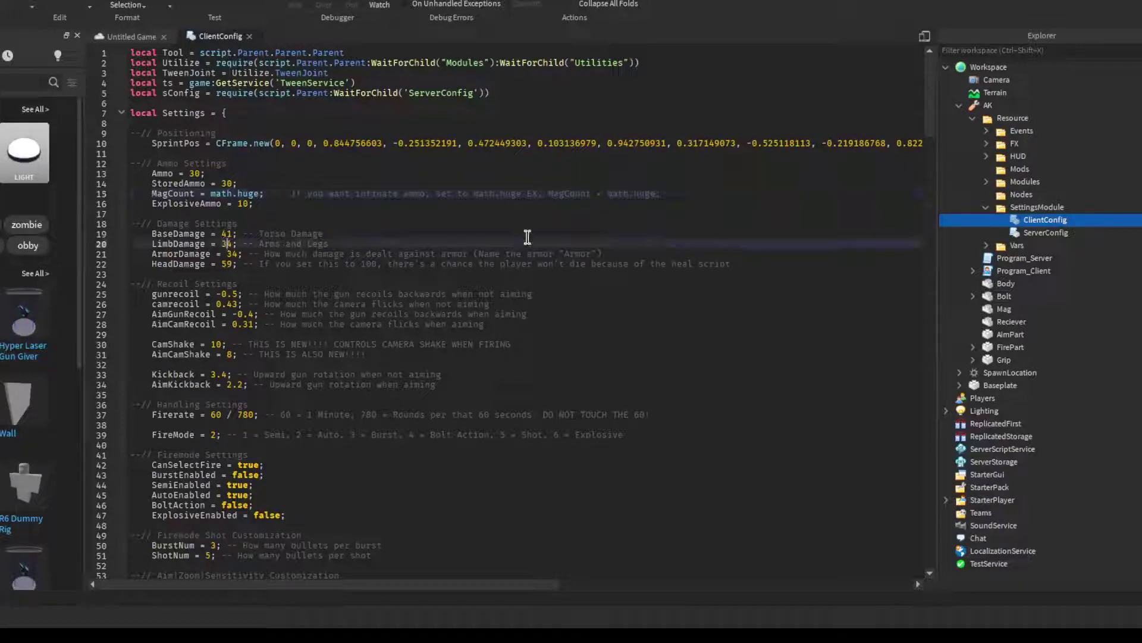
key("BackSpace")
type("4")
left_click(247, 254)
left_click(232, 254)
key("BackSpace")
type("4")
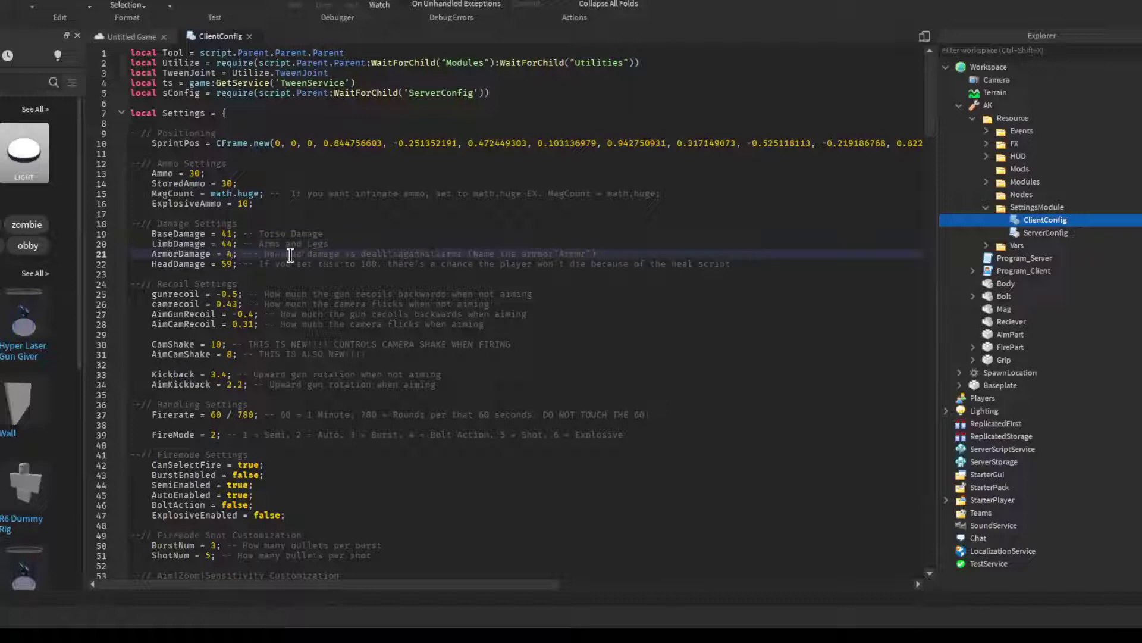
left_click(228, 264)
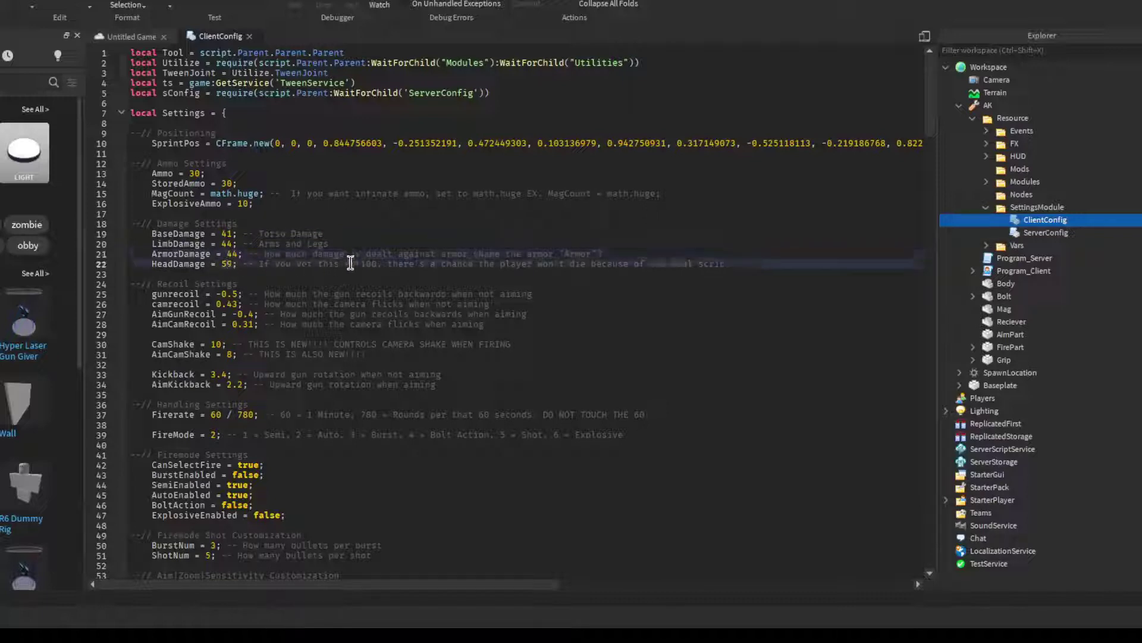
key("BackSpace")
type("10")
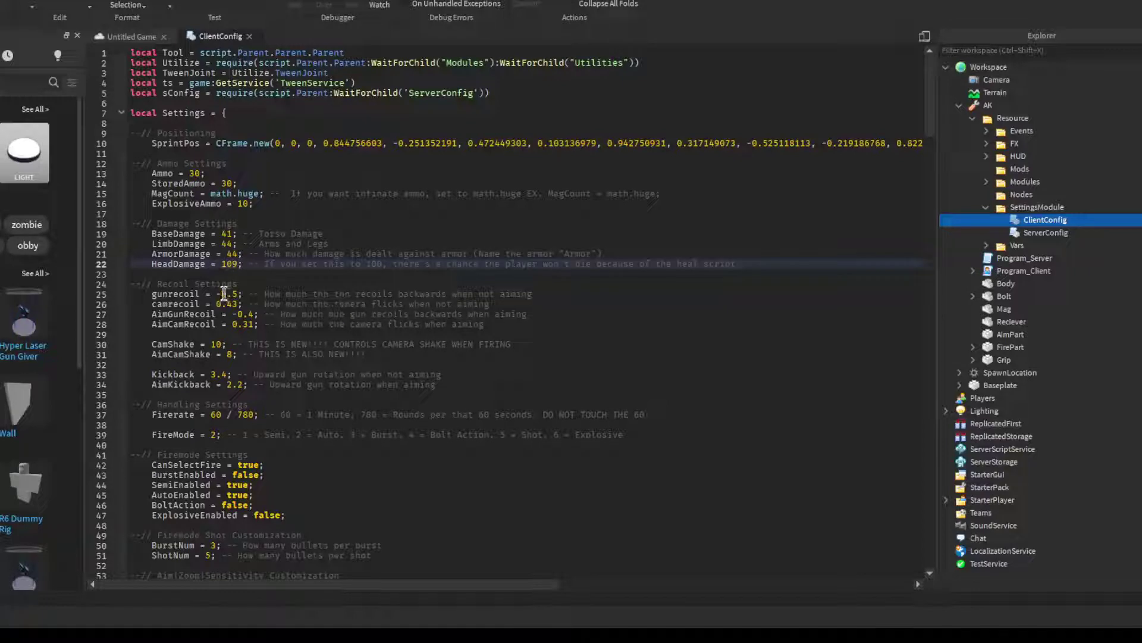
Set camrecoil to 1.43 and AimCamRecoil to 1.31 in the recoil settings
left_click(223, 293)
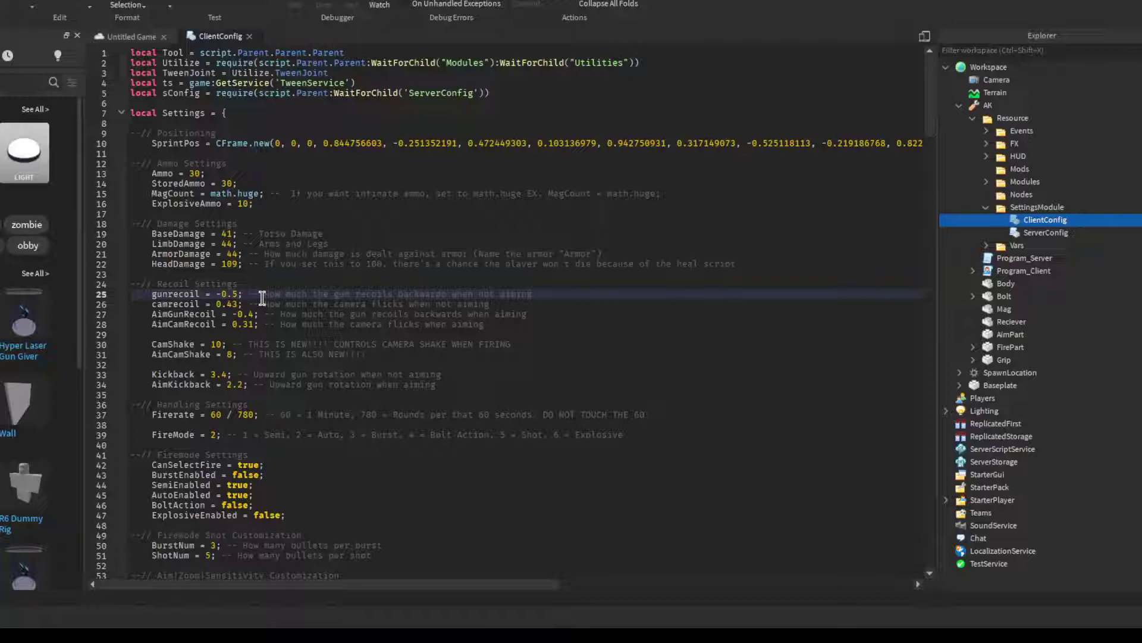
left_click(221, 304)
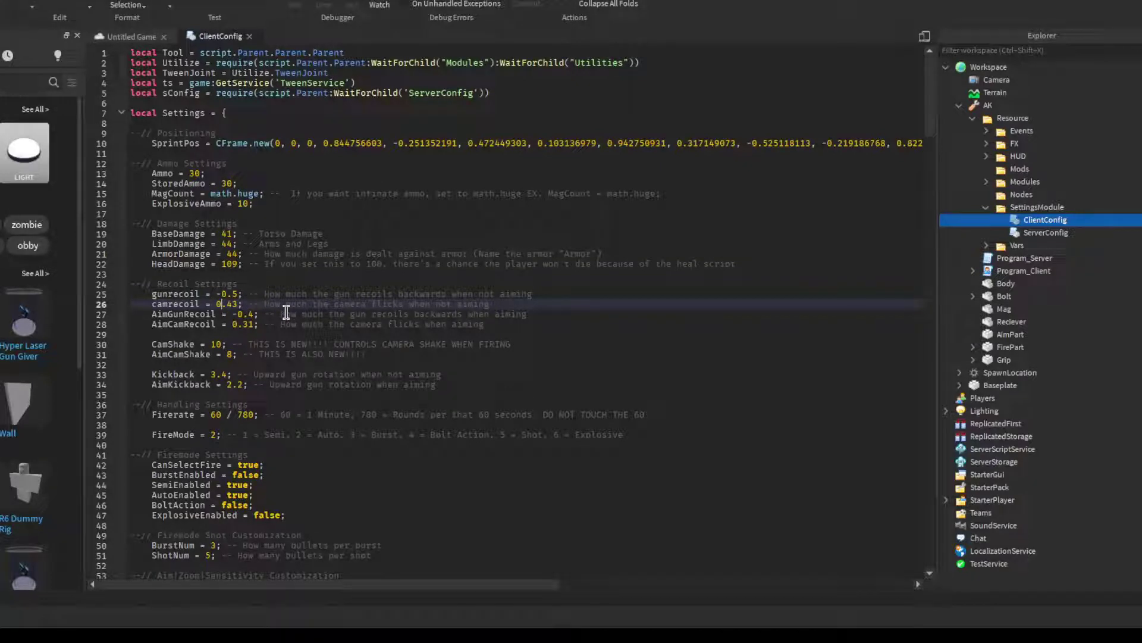
key("BackSpace")
type("10")
key("BackSpace")
left_click(237, 324)
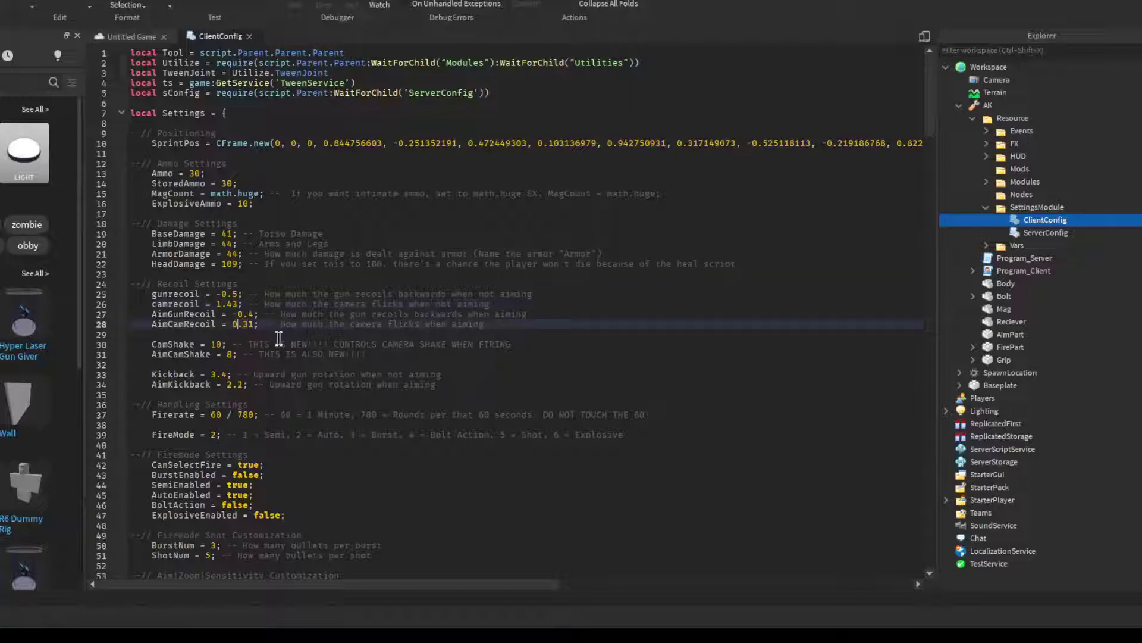
key("BackSpace")
type("1")
Set CamShake to 20 and Kickback to 2.4 in the recoil settings
left_click(216, 344)
key("BackSpace")
type("2")
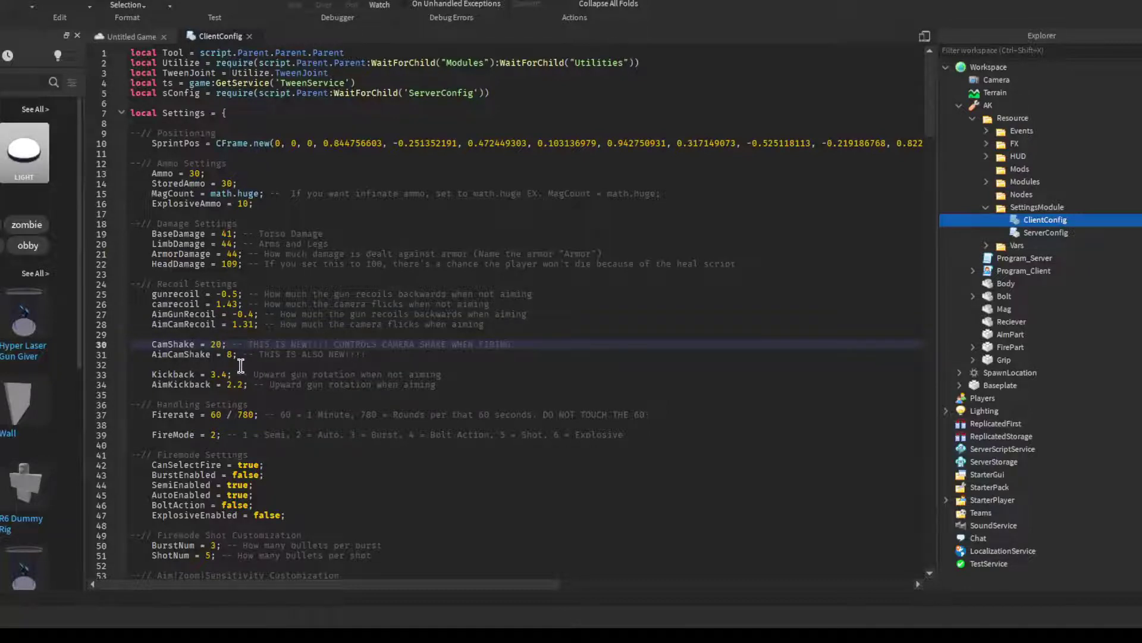
scroll(242, 363, "down", 1)
left_click(245, 363)
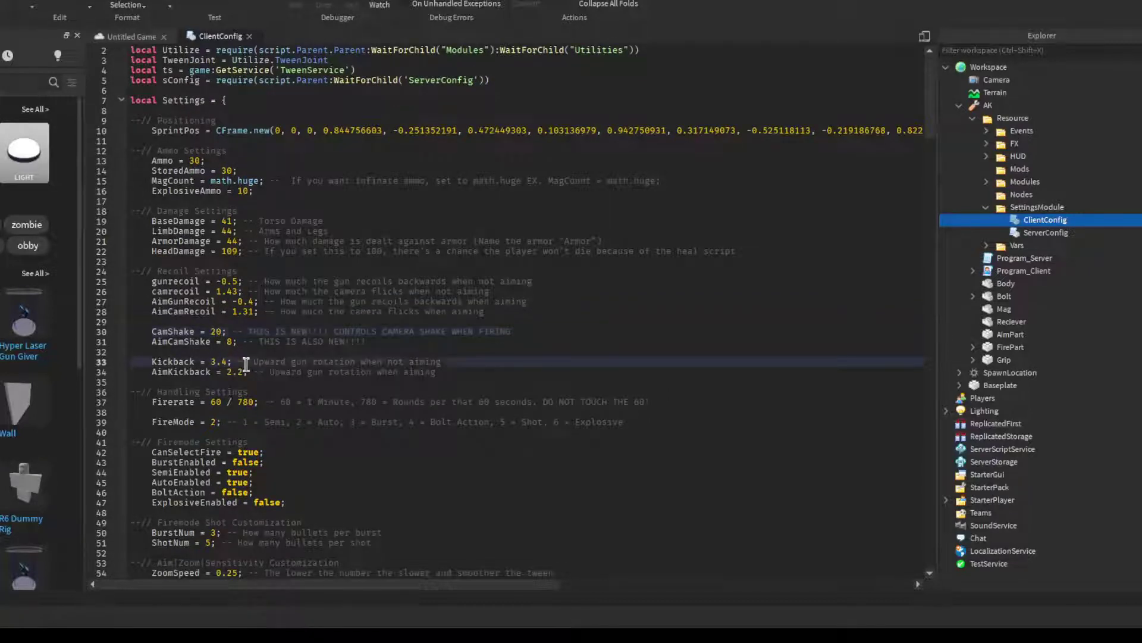
key("BackSpace")
type("2")
scroll(246, 364, "down", 1)
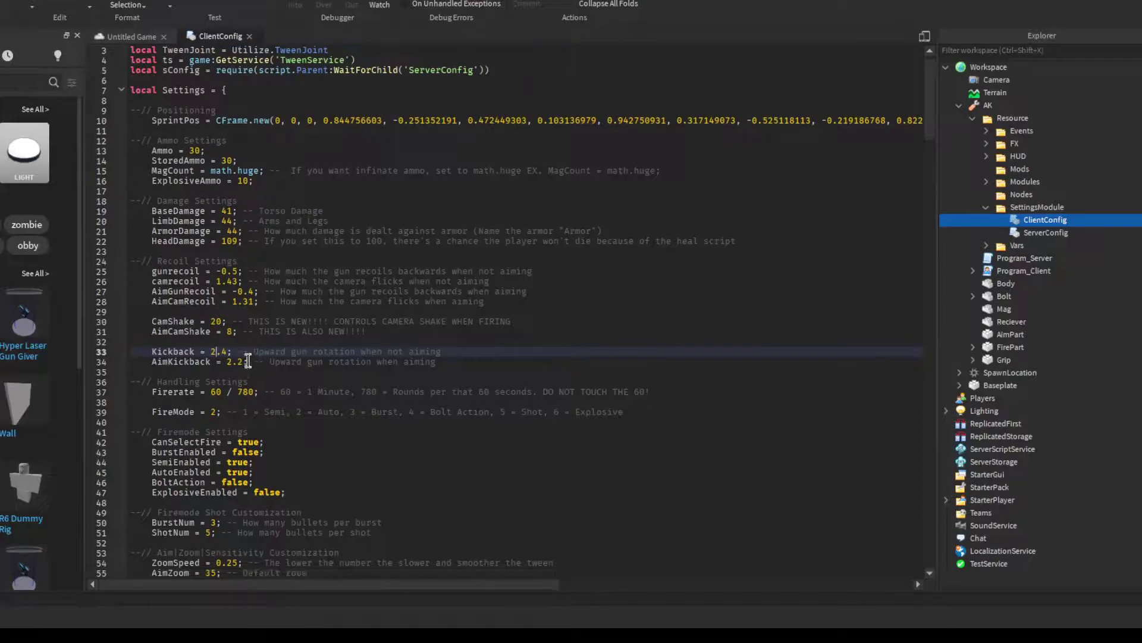
Set Firerate to 60 / 680 in the handling settings
left_click(266, 388)
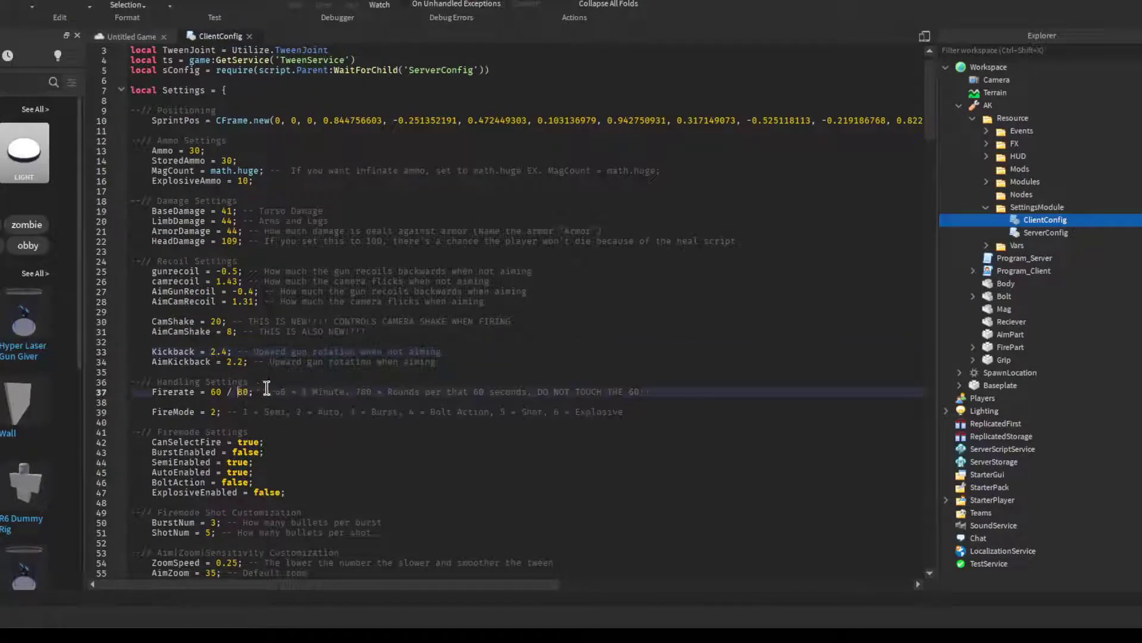
key("Left")
key("Left")
key("Left")
key("BackSpace")
type("6")
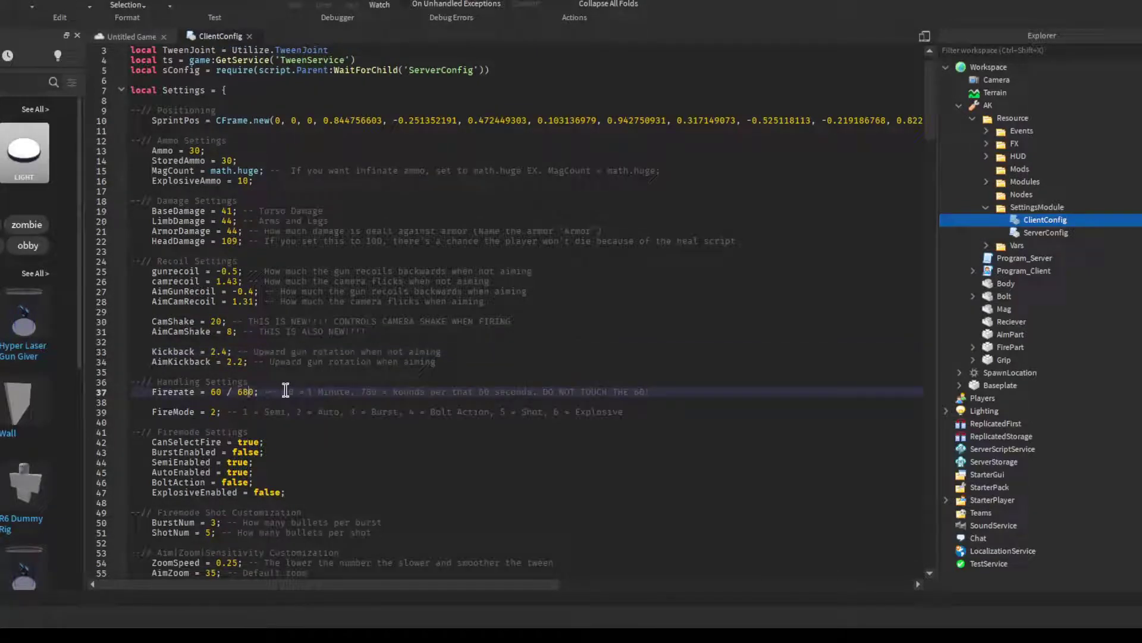
Set Firerate to 60 / 600 in the handling settings
double_click(216, 391)
left_click(241, 392)
key("Delete")
type("5")
key("BackSpace")
type("2")
key("BackSpace")
type("6")
Set BurstEnabled to true and SemiEnabled to false in the firemode settings
scroll(179, 433, "down", 2)
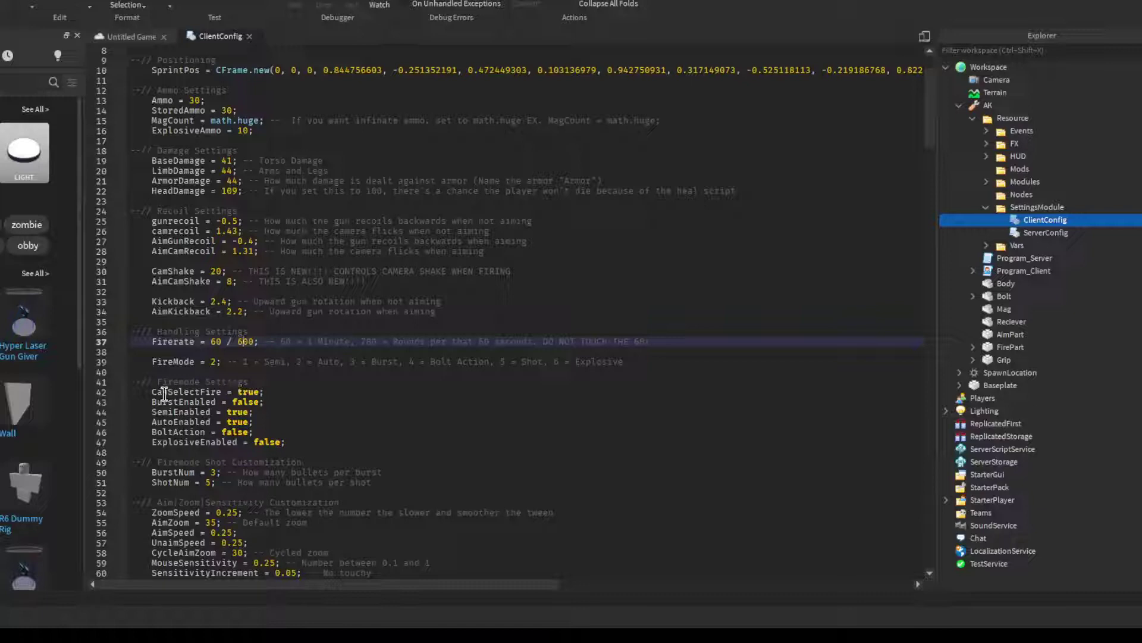
left_click_drag(238, 391, 259, 391)
left_click(237, 393)
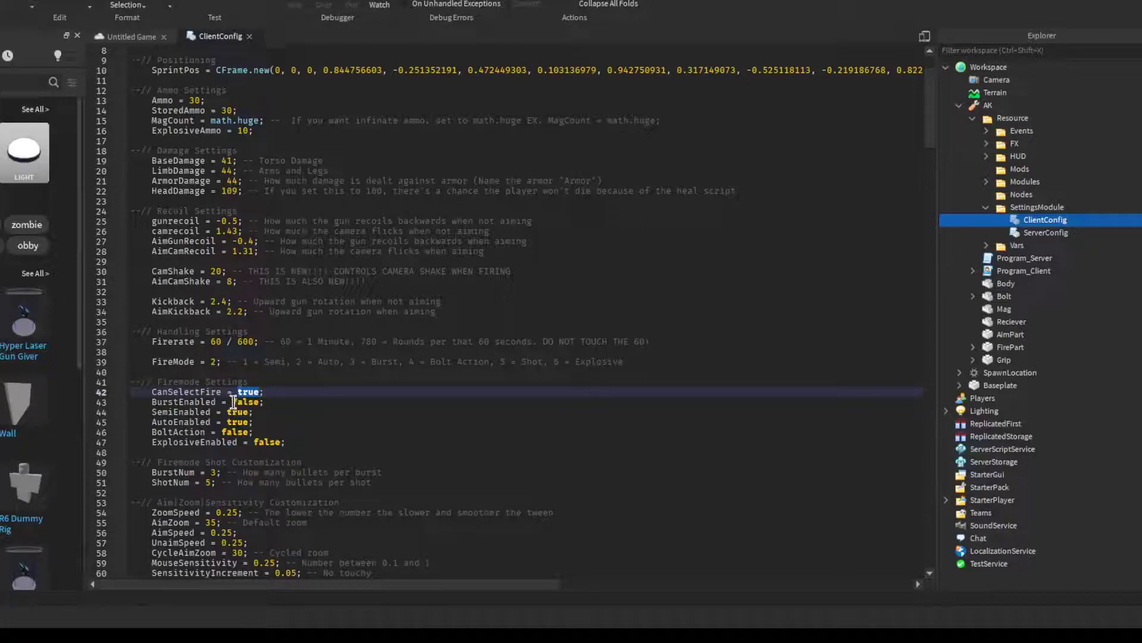
left_click_drag(233, 402, 260, 403)
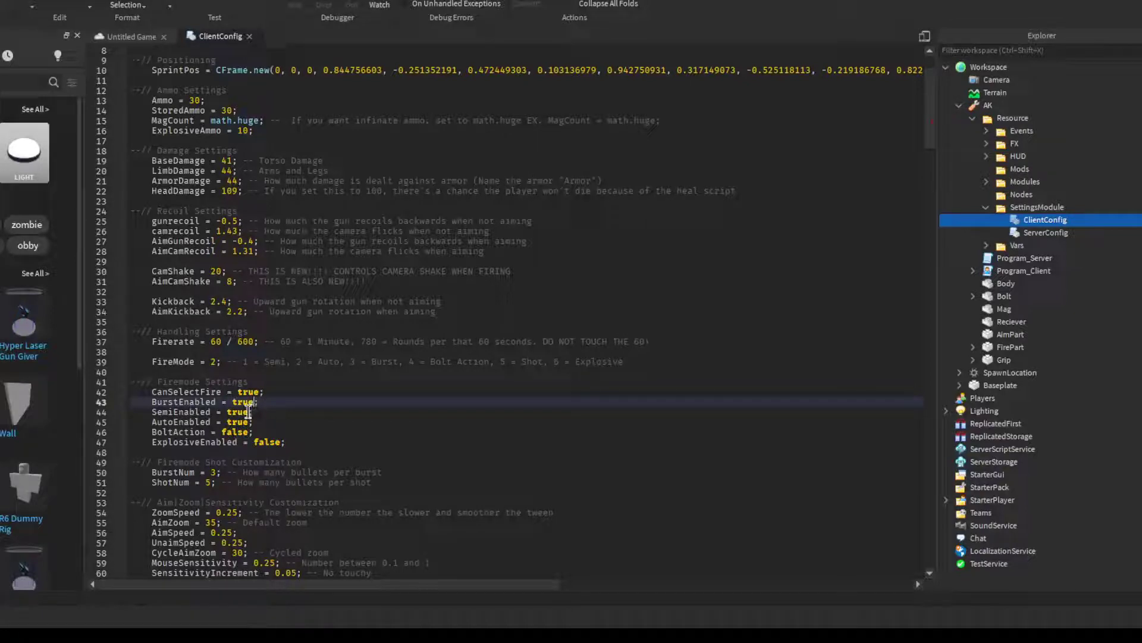
left_click(327, 412)
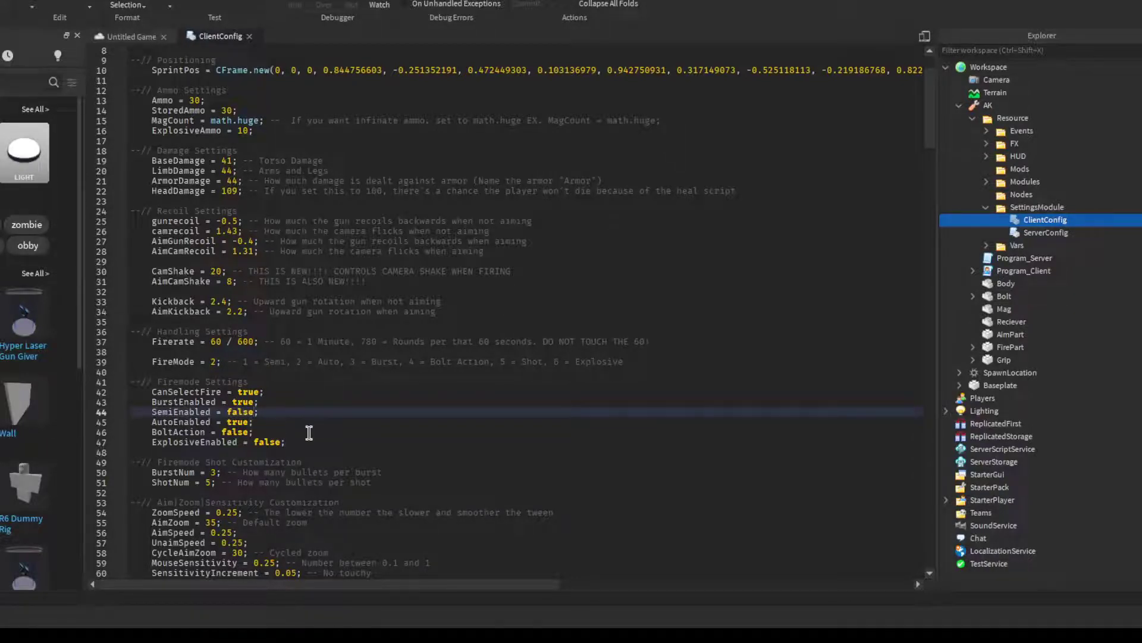
Edit the BurstNum value in the firemode shot customization settings and close the ClientConfig script
scroll(262, 431, "down", 2)
scroll(194, 442, "down", 1)
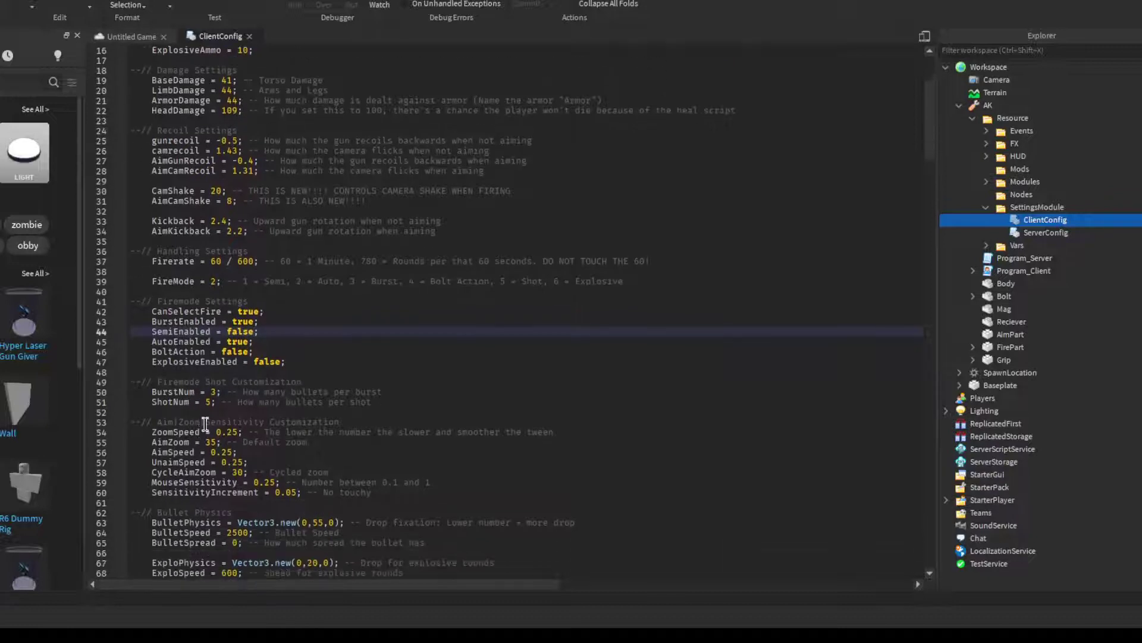
left_click(216, 391)
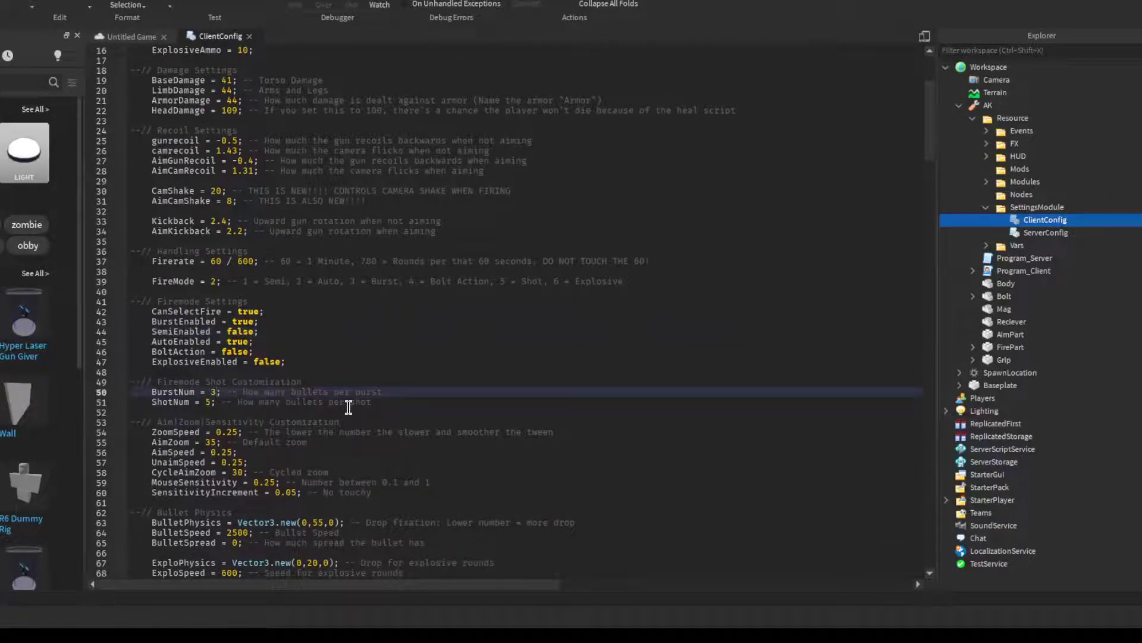
key("BackSpace")
type("5")
type("=2")
left_click(250, 36)
Examine the sound objects stored inside the AK's Bolt and Grip parts
right_click_drag(604, 291, 604, 292)
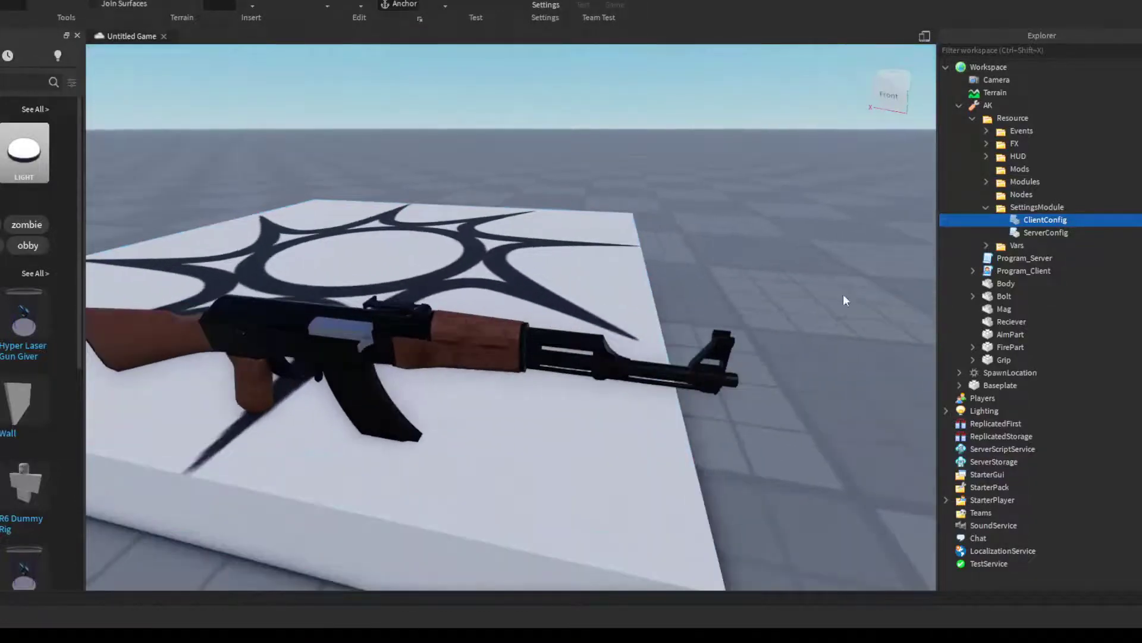
left_click(974, 296)
left_click(1010, 320)
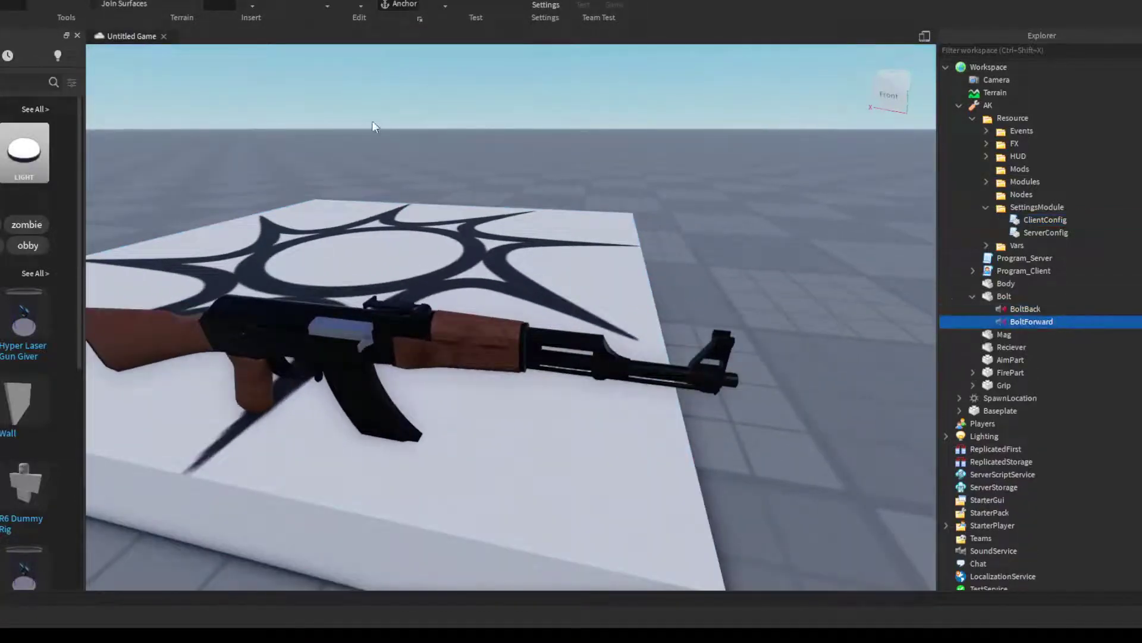
left_click(244, 0)
left_click(209, 0)
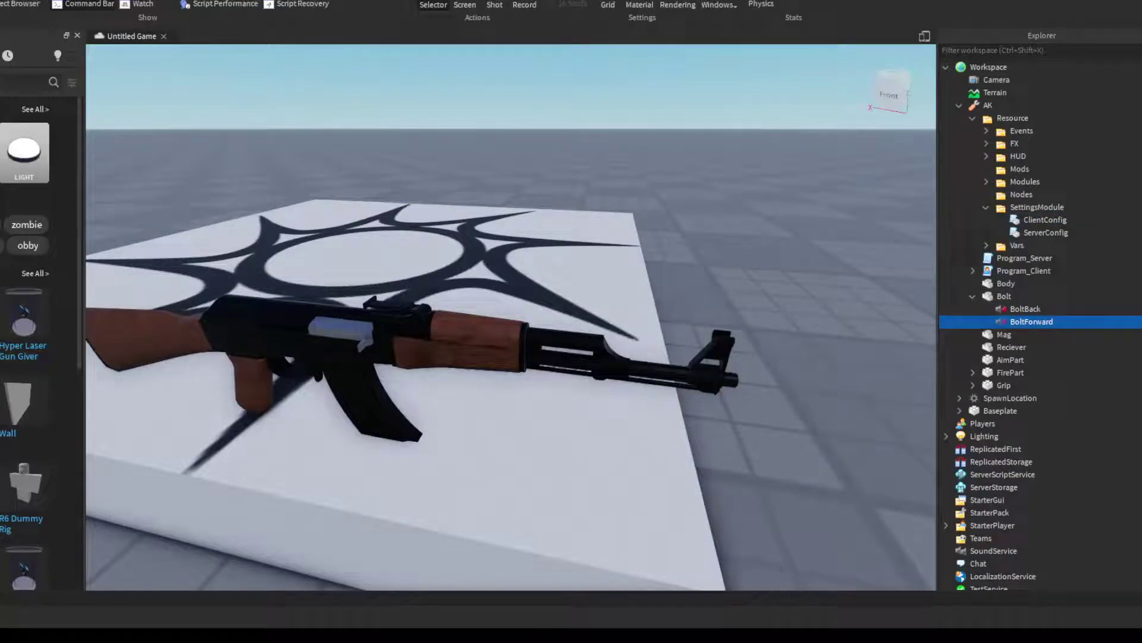
left_click(45, 0)
left_click(974, 385)
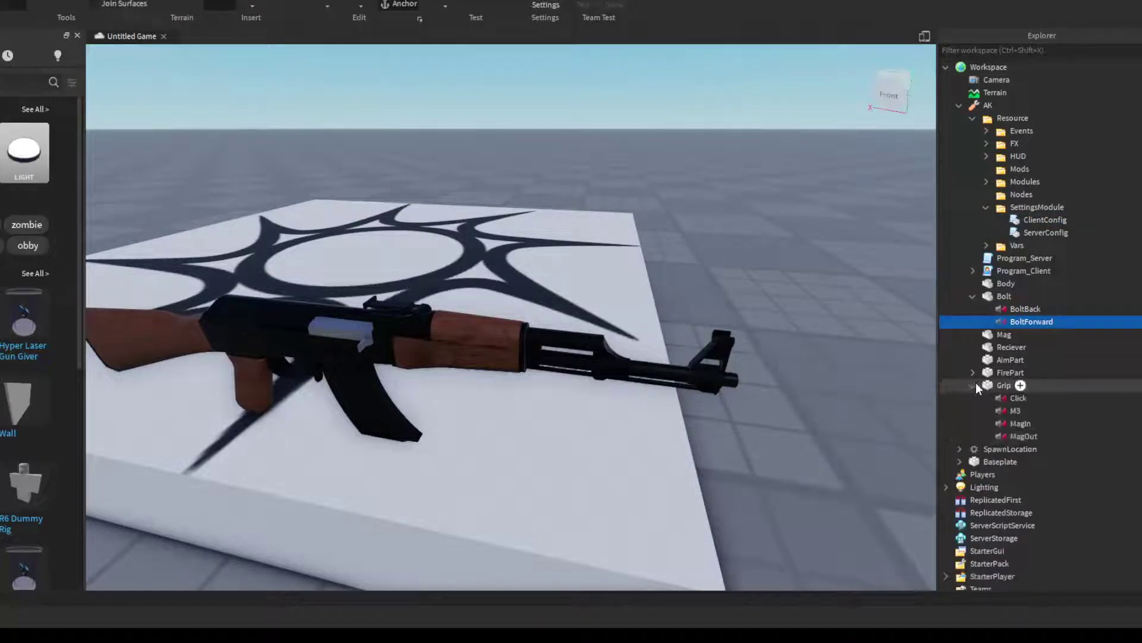
scroll(976, 383, "down", 1)
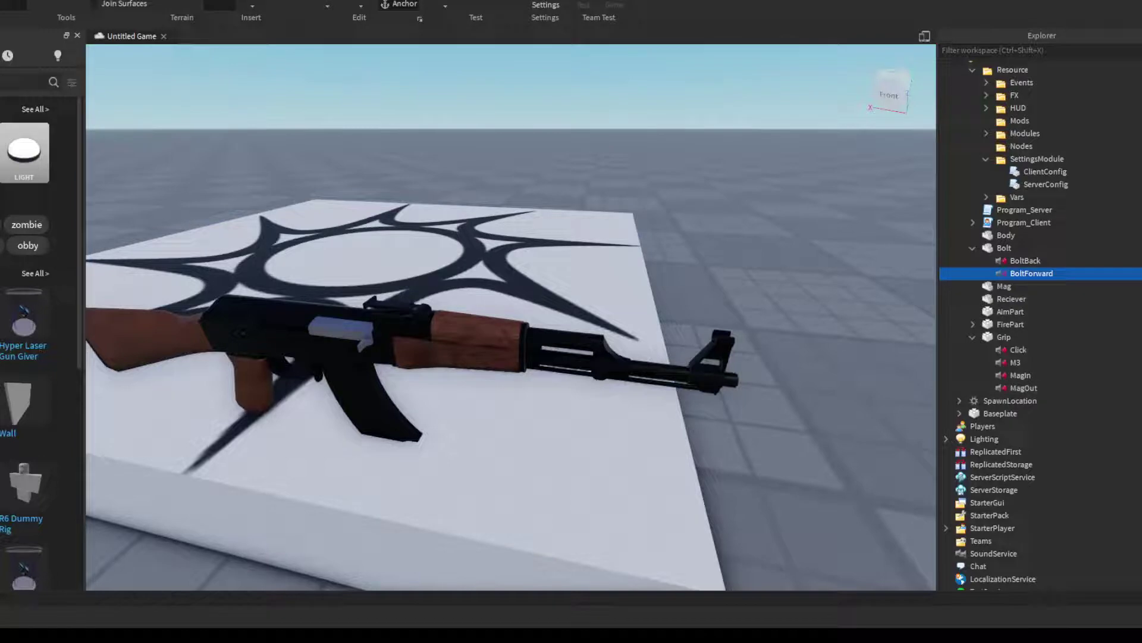
Search the Toolbox audio for gun sounds, refine the search to AK 47 and open the first result's details
left_click(24, 82)
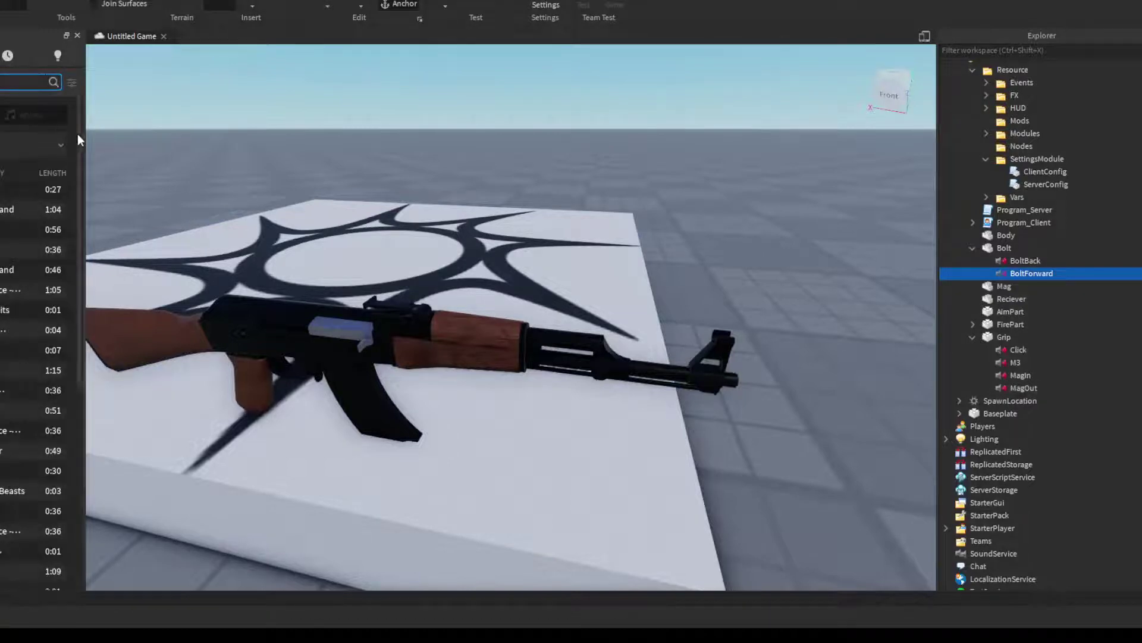
type("gun")
key("Return")
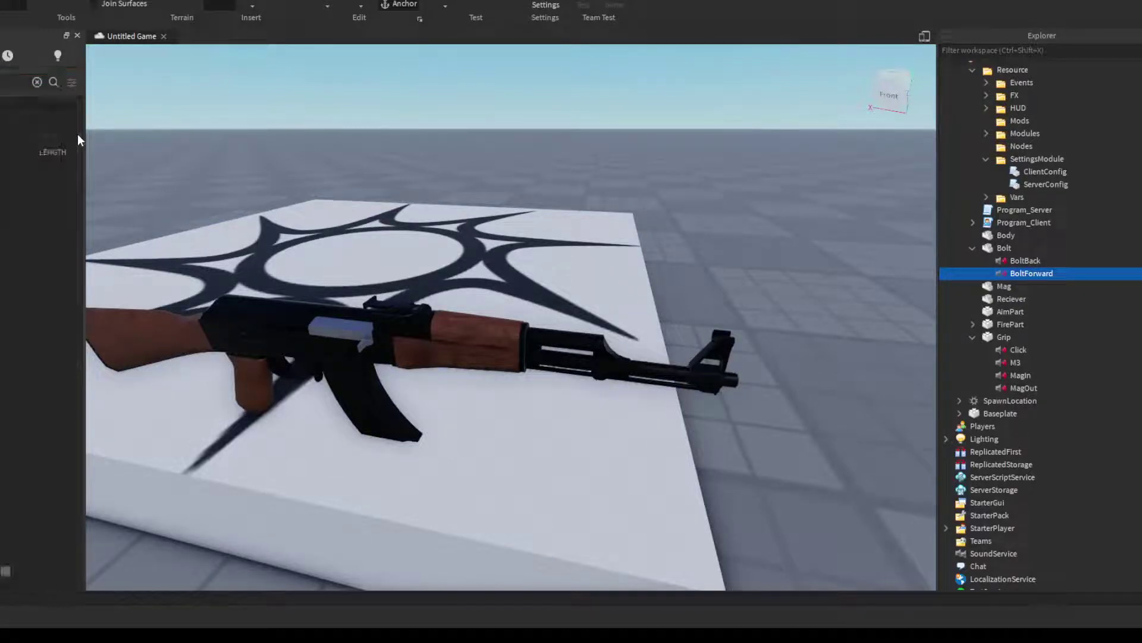
left_click(7, 82)
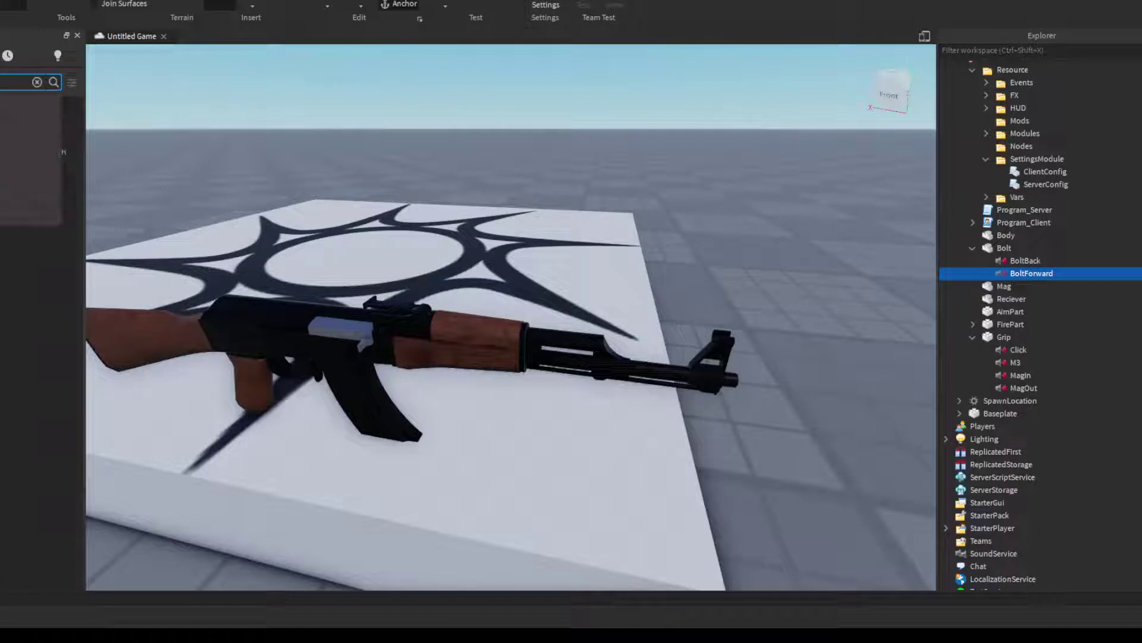
key("Return")
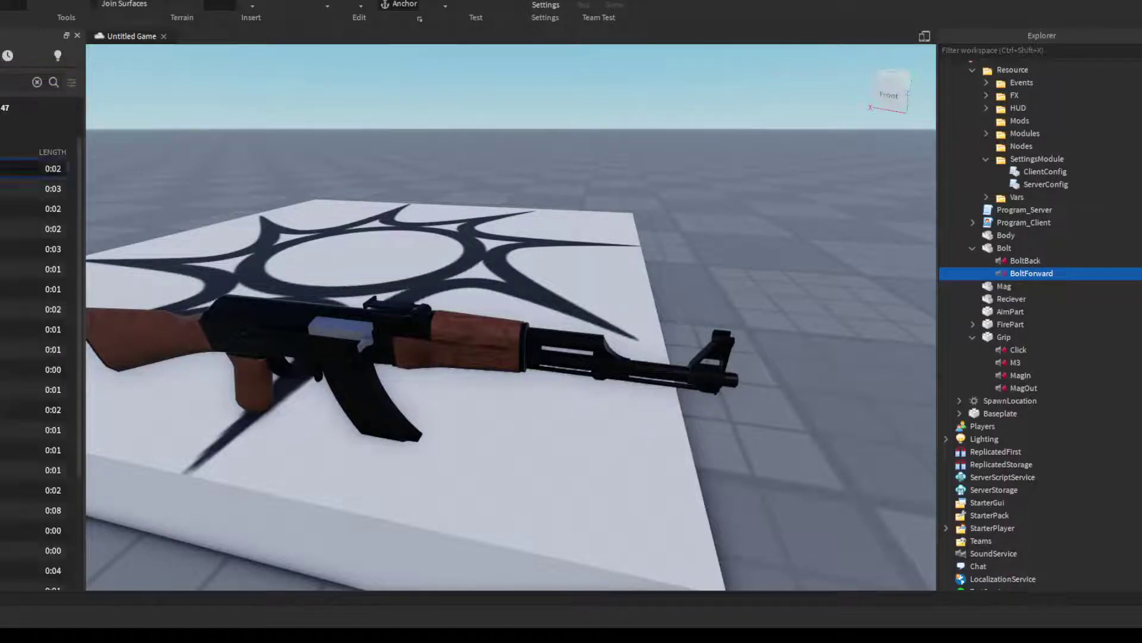
left_click(18, 169)
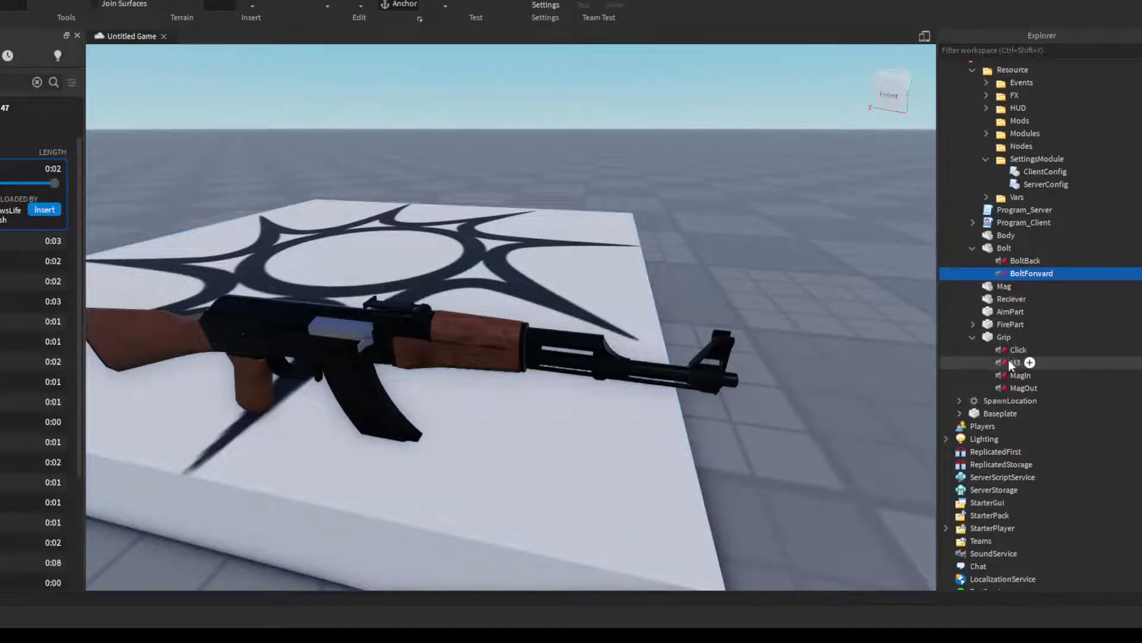
Locate the Fire sound inside the AK's FirePart and clear the Toolbox audio search
left_click(974, 337)
left_click(974, 367)
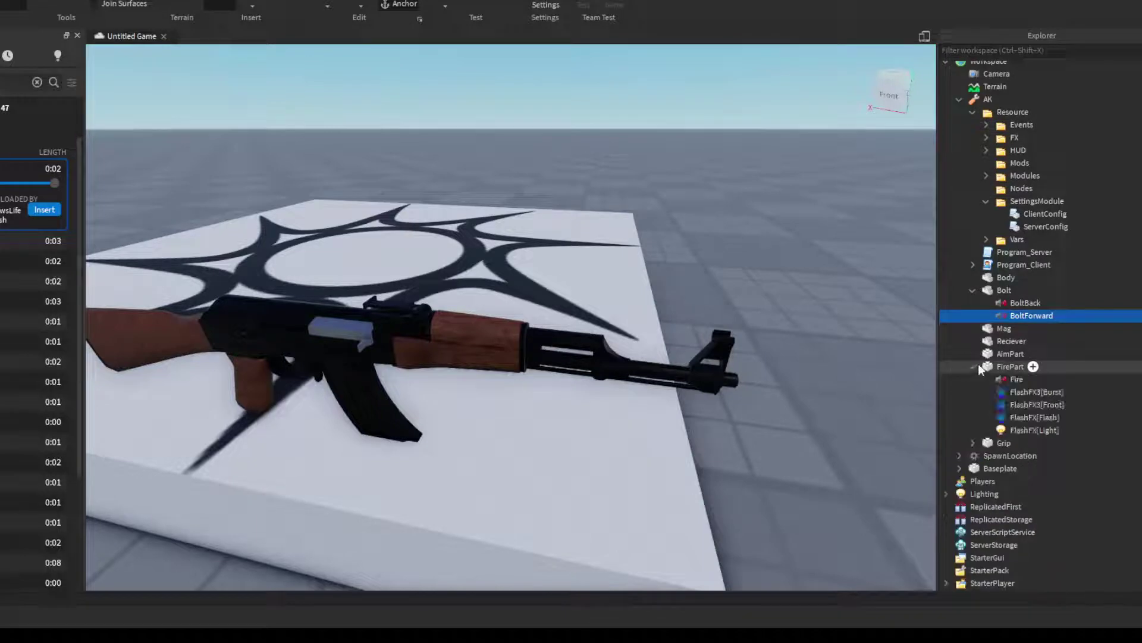
left_click(1011, 379)
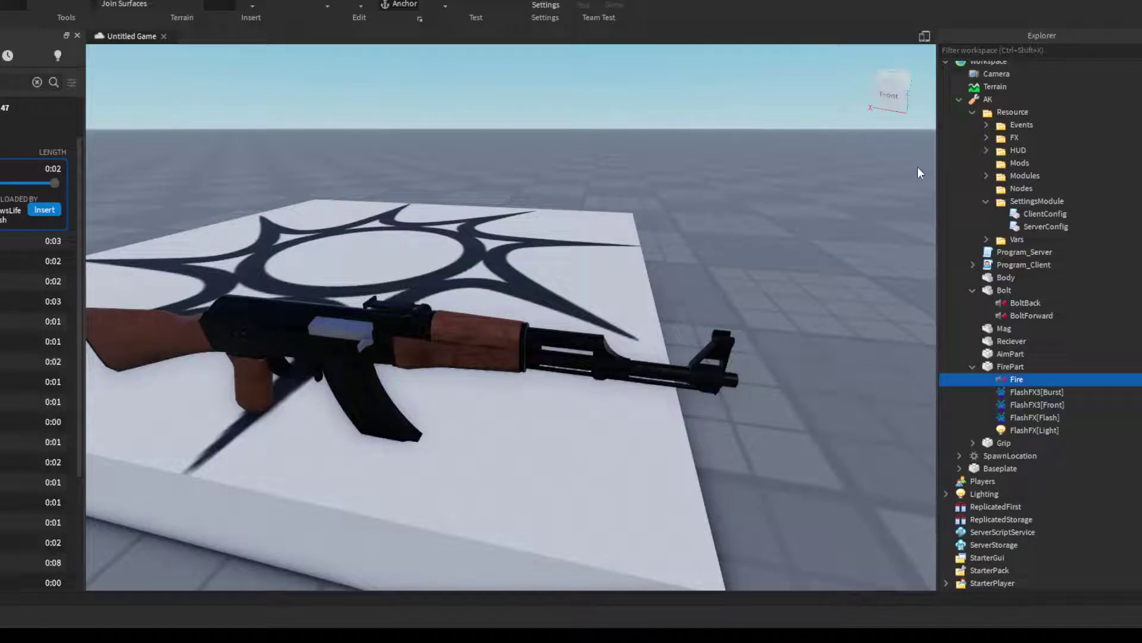
left_click(845, 361)
right_click_drag(845, 361, 860, 361)
key("s")
left_click(42, 80)
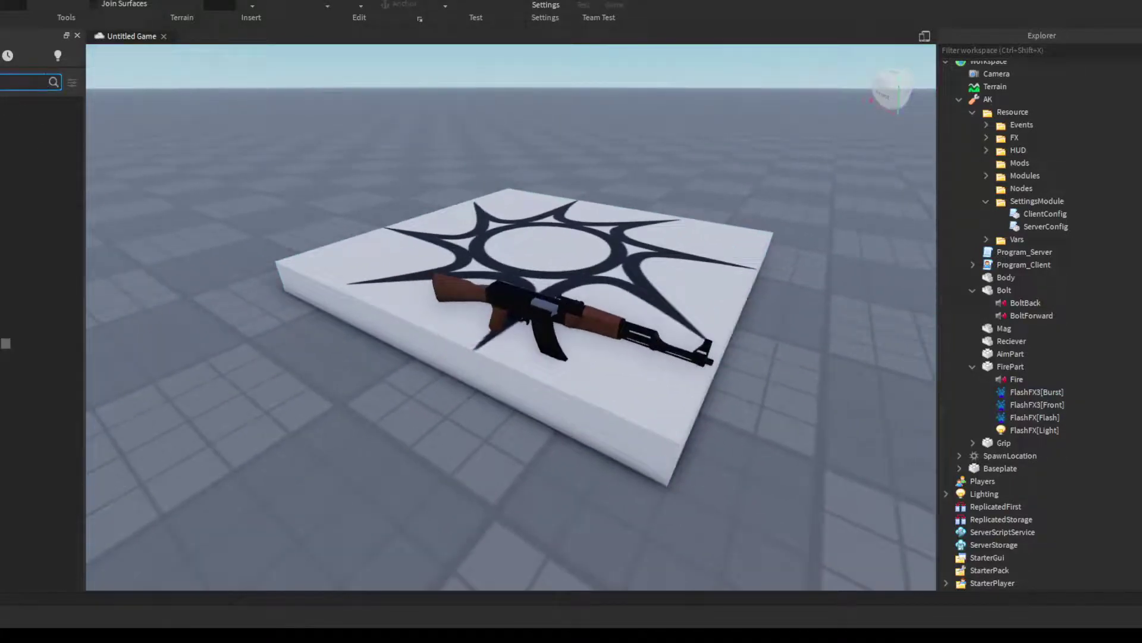
Collapse the AK tool and move it from Workspace into StarterPack
key("a")
right_click_drag(184, 142, 193, 139)
key("s")
key("w")
left_click(972, 113)
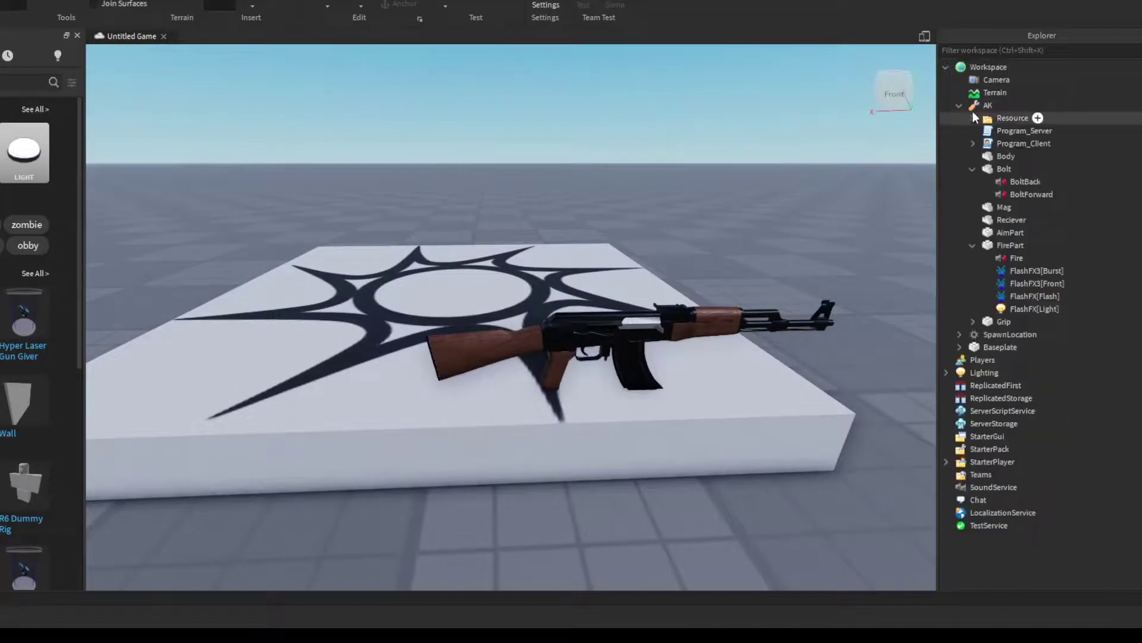
left_click(958, 106)
left_click_drag(986, 105, 991, 232)
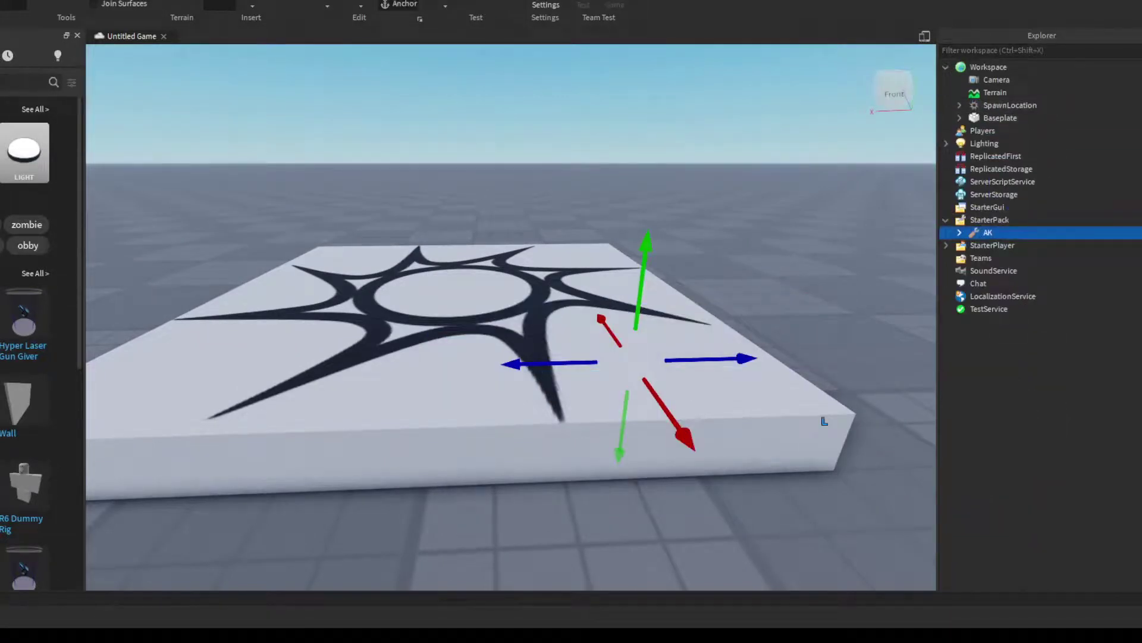
Start a playtest, equip the AK in first person, and test aiming and firing it
key("F5")
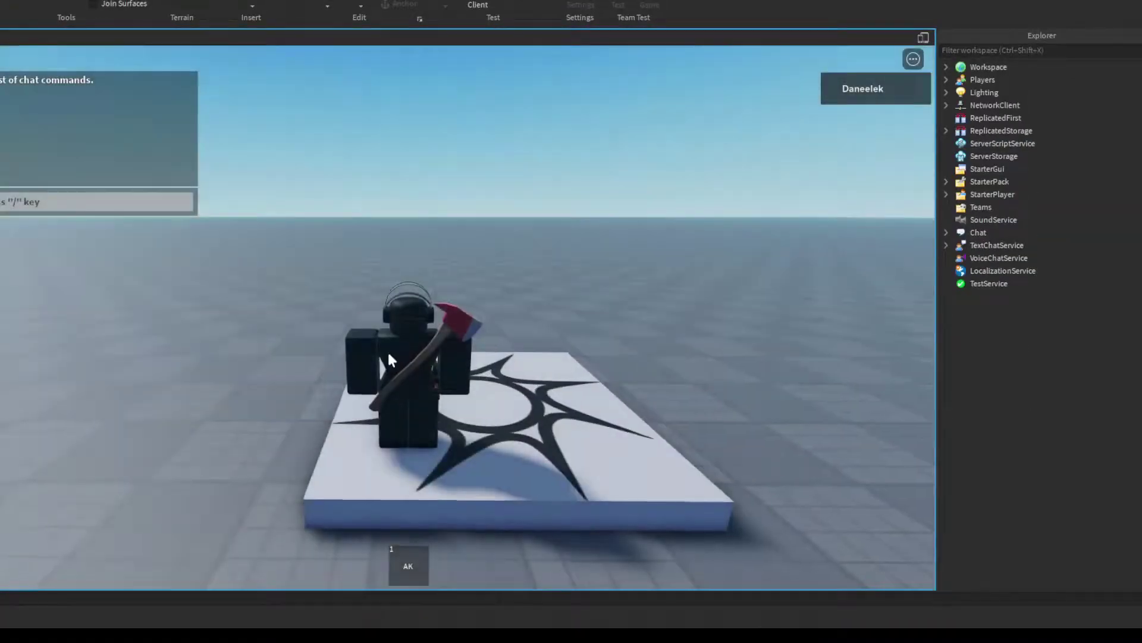
right_click_drag(388, 353, 390, 355)
key("1")
scroll(389, 355, "up", 5)
right_click(409, 317)
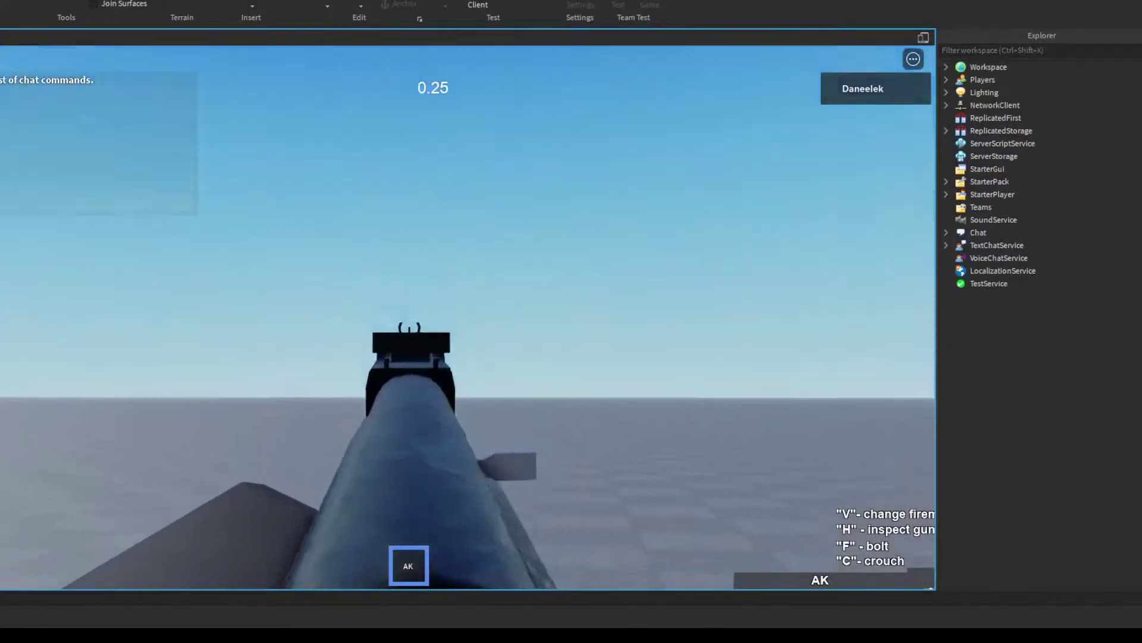
left_click(409, 317)
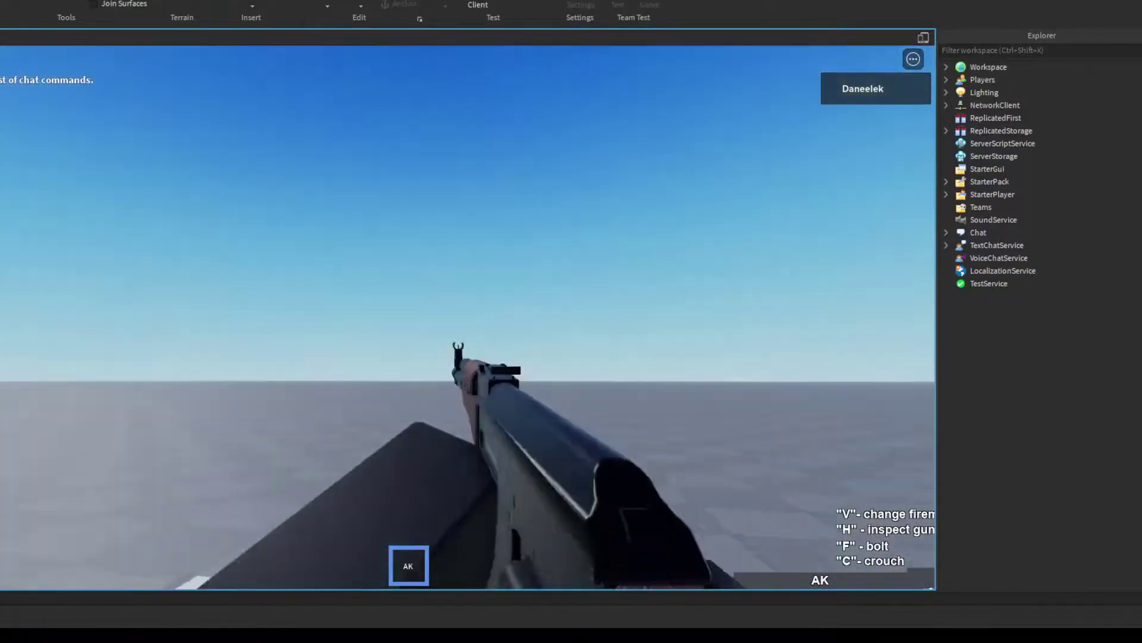
left_click(408, 318)
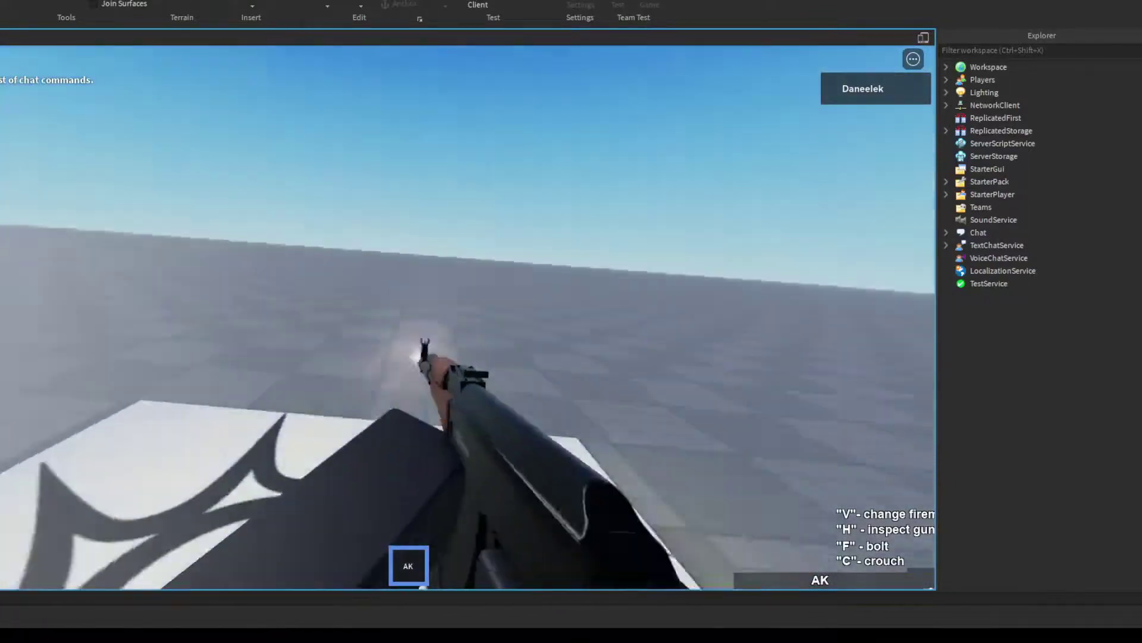
left_click(408, 317)
left_click(409, 317)
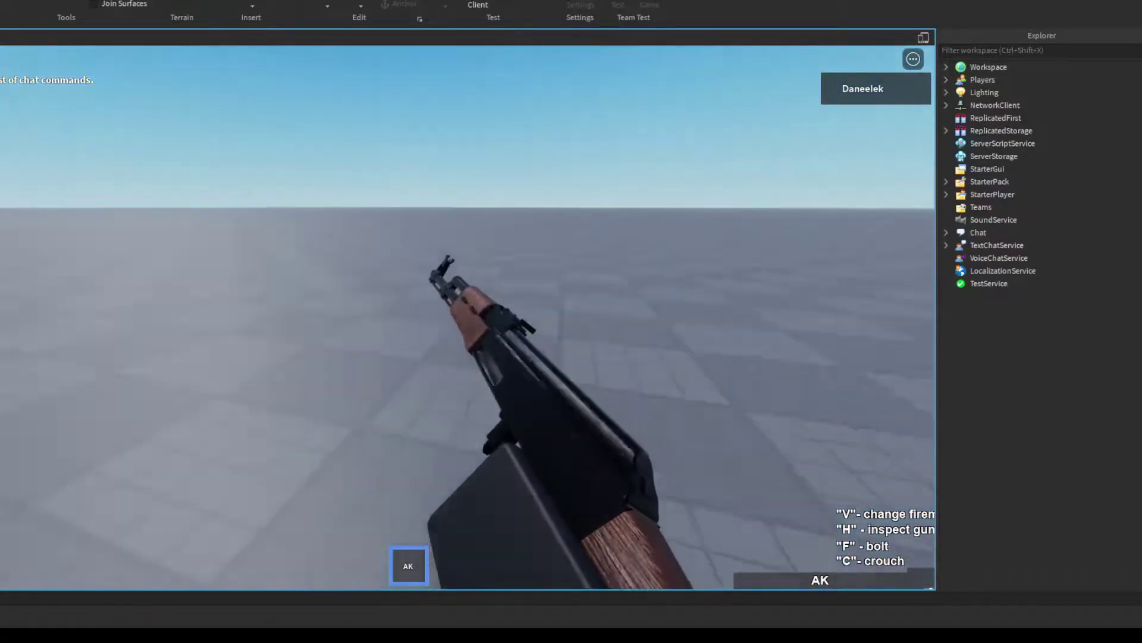
key("w")
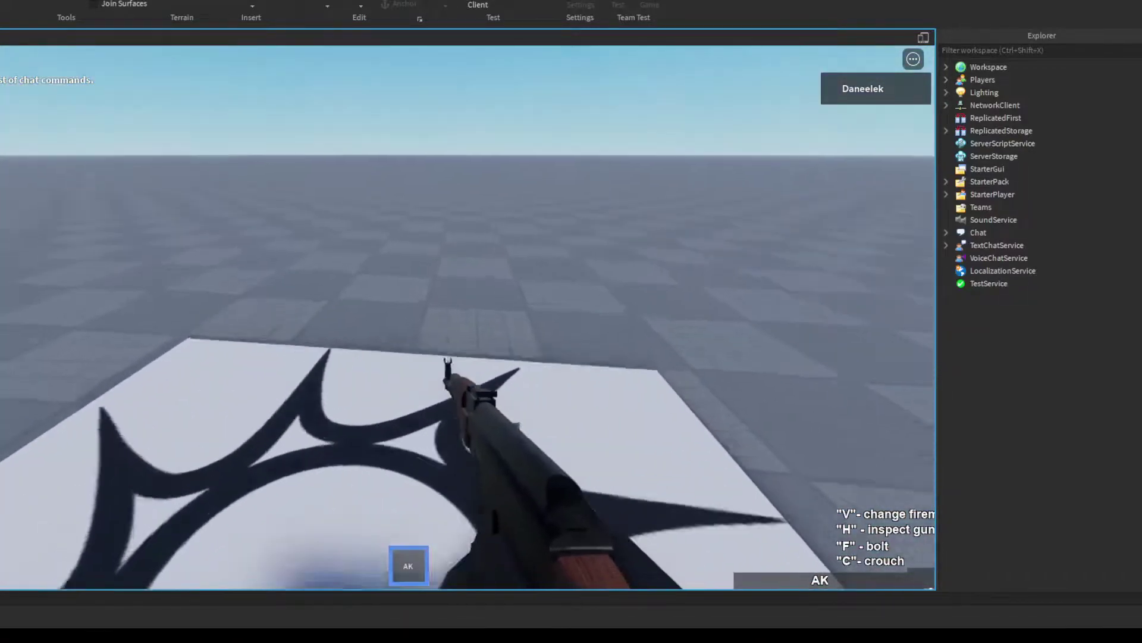
Fire the AK while aiming down its sights, return to the third-person view and stop the playtest
right_click(409, 317)
left_click(409, 317)
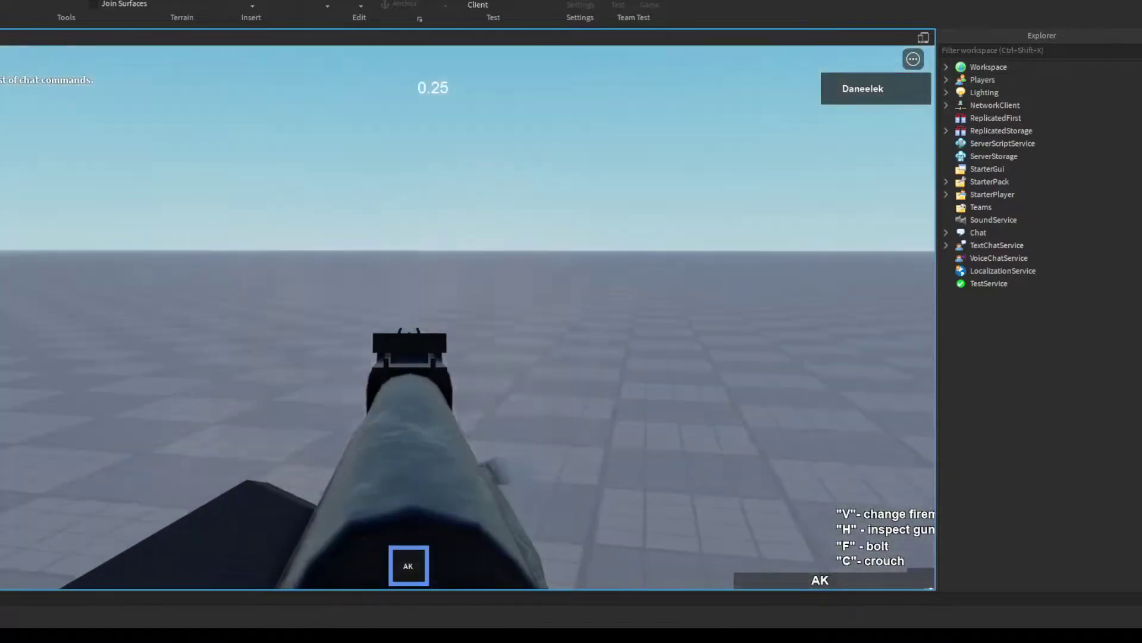
left_click(409, 317)
left_click(408, 317)
right_click(408, 317)
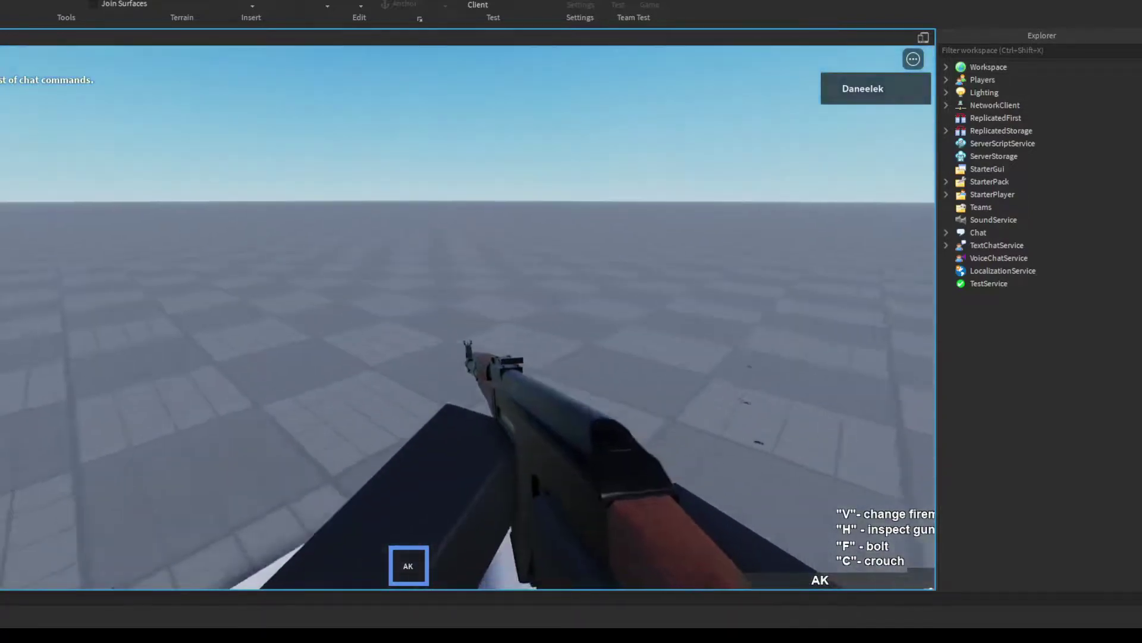
scroll(409, 317, "down", 5)
left_click(541, 4)
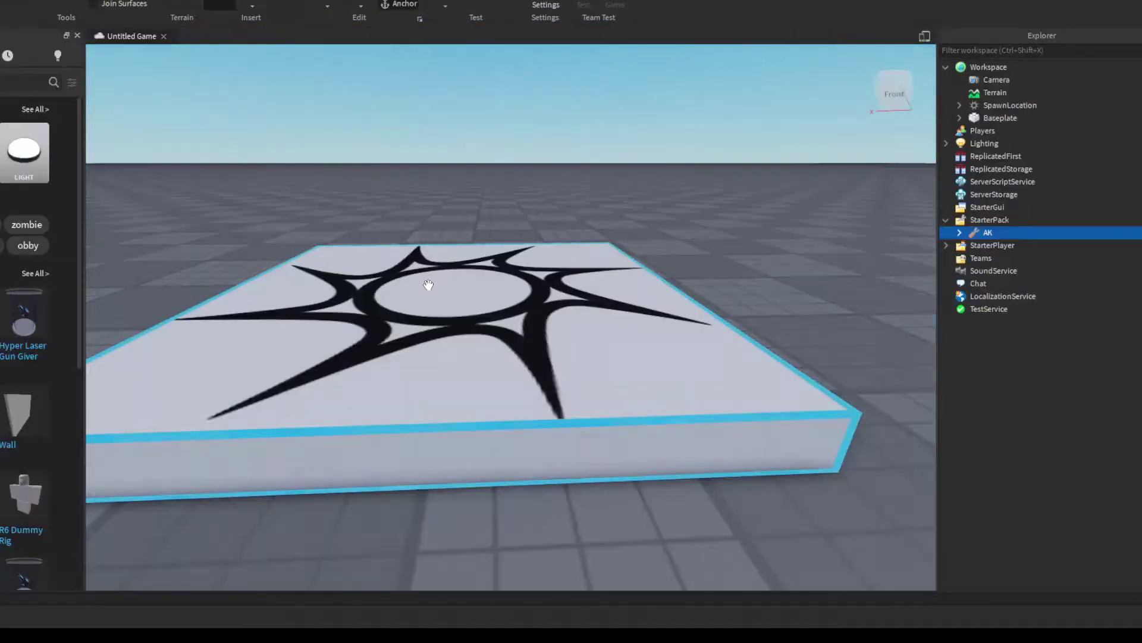
Move the AK tool from StarterPack back into Workspace
right_click_drag(429, 285, 594, 270)
scroll(594, 270, "down", 3)
left_click_drag(993, 236, 1000, 80)
key("w")
right_click_drag(606, 203, 656, 191)
left_click_drag(988, 98, 993, 67)
Duplicate the AK's AimPart and rename the copy AimPart2
left_click(959, 105)
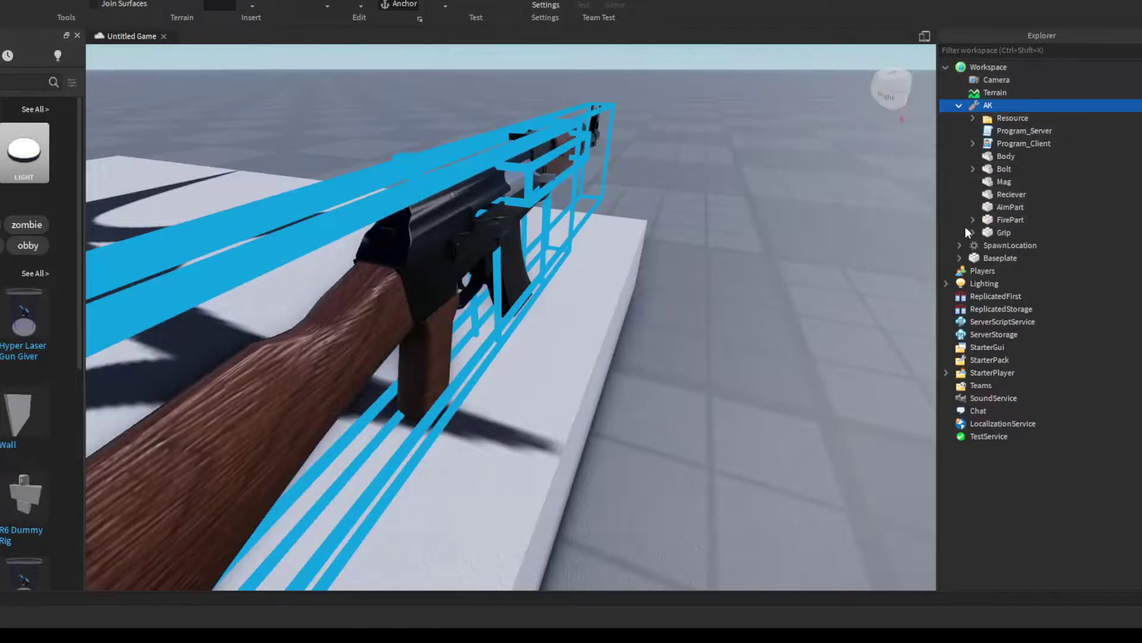
left_click(1008, 206)
right_click_drag(800, 221, 725, 230)
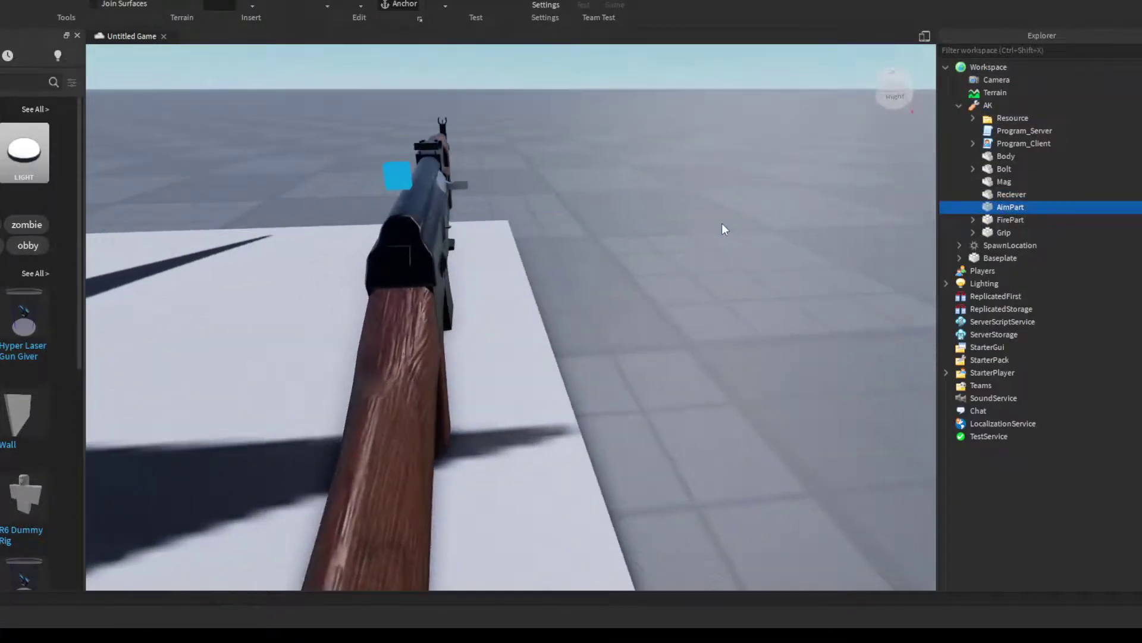
right_click_drag(581, 245, 581, 249)
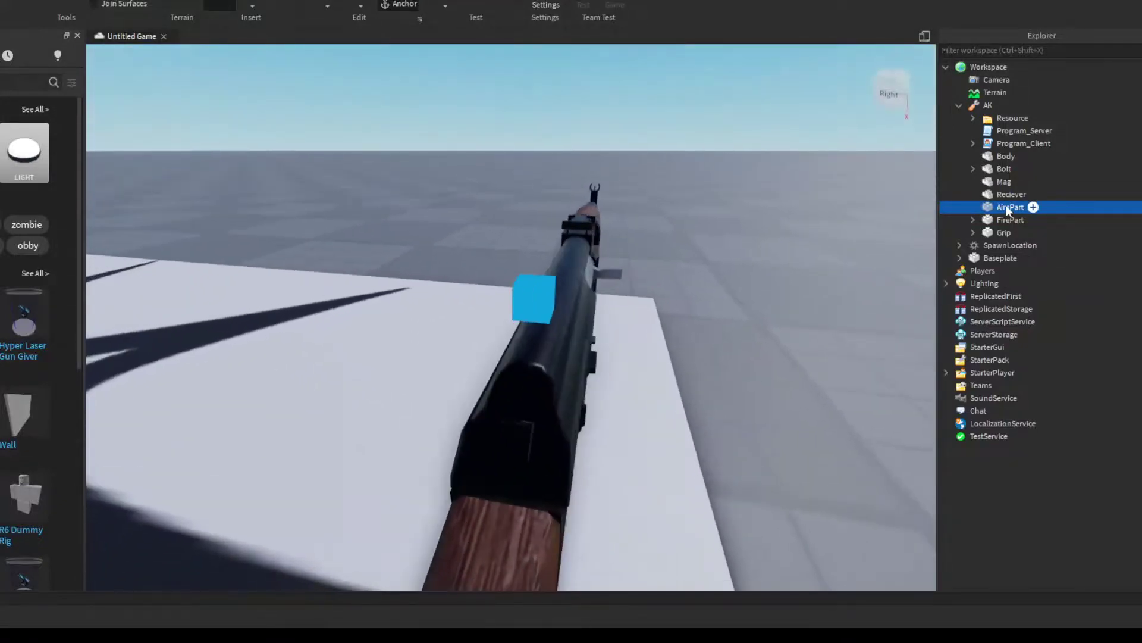
key("ctrl+d")
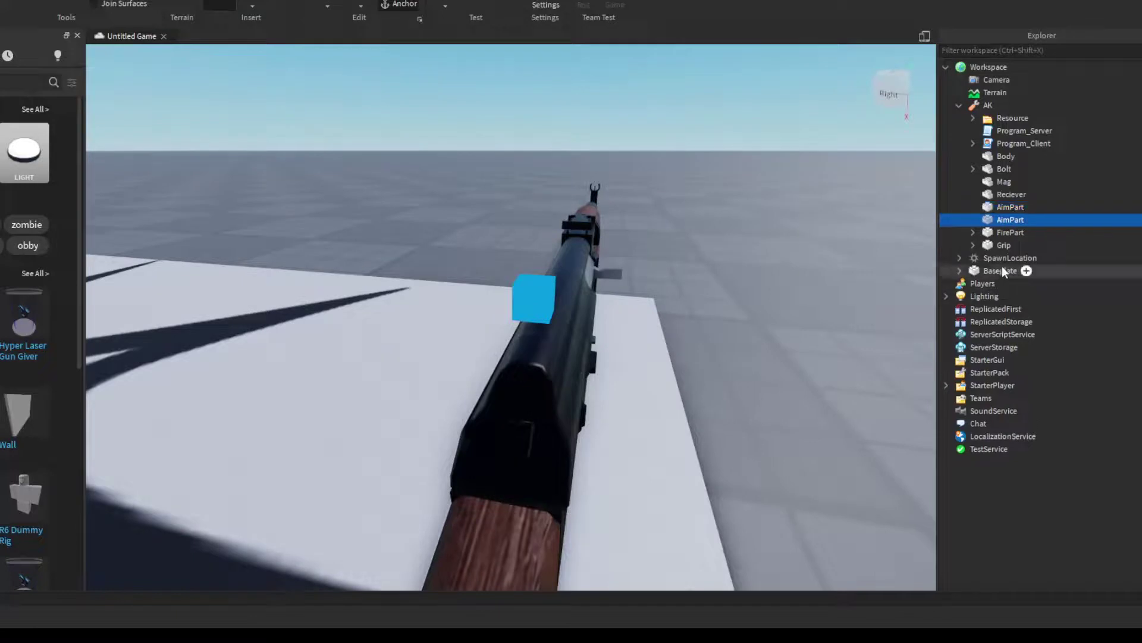
double_click(1008, 220)
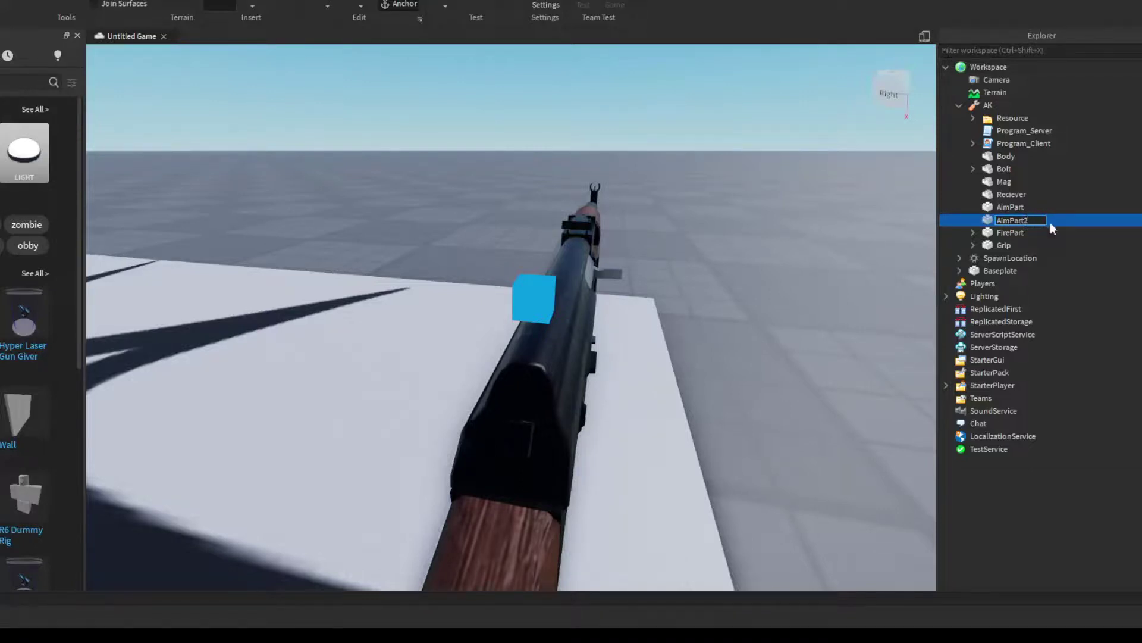
Move AimPart2 off the top of the AK to the right side of its receiver, slightly lower, and tilt it around the barrel's axis
key("Return")
scroll(737, 286, "down", 3)
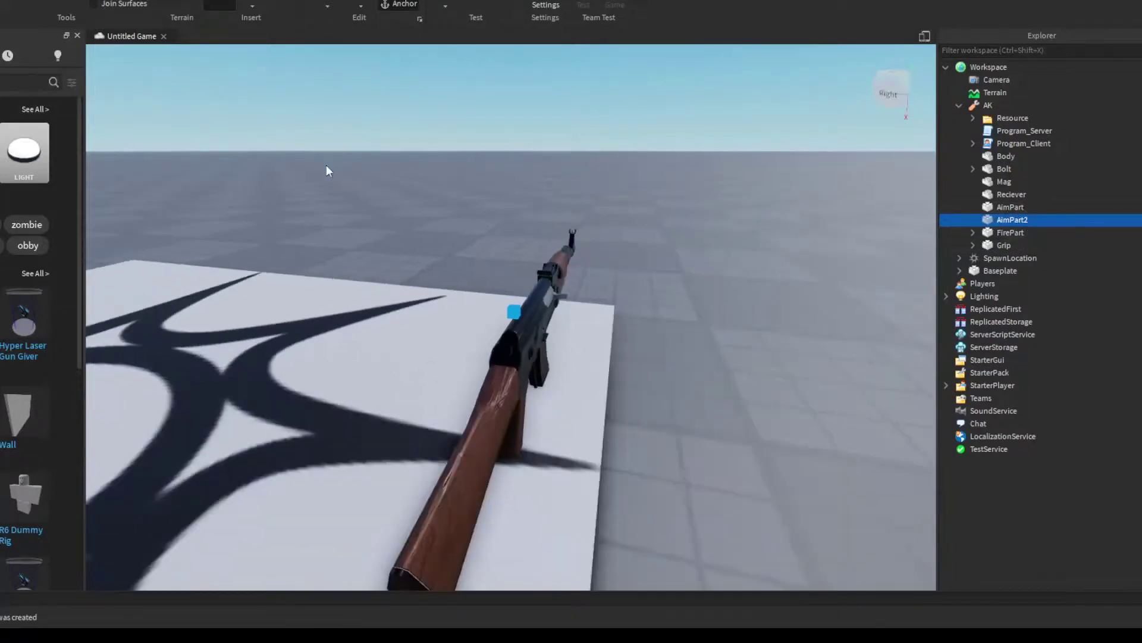
scroll(326, 169, "up", 1)
left_click(6, 3)
left_click_drag(578, 313, 643, 321)
left_click_drag(579, 254, 576, 275)
key("ctrl+2")
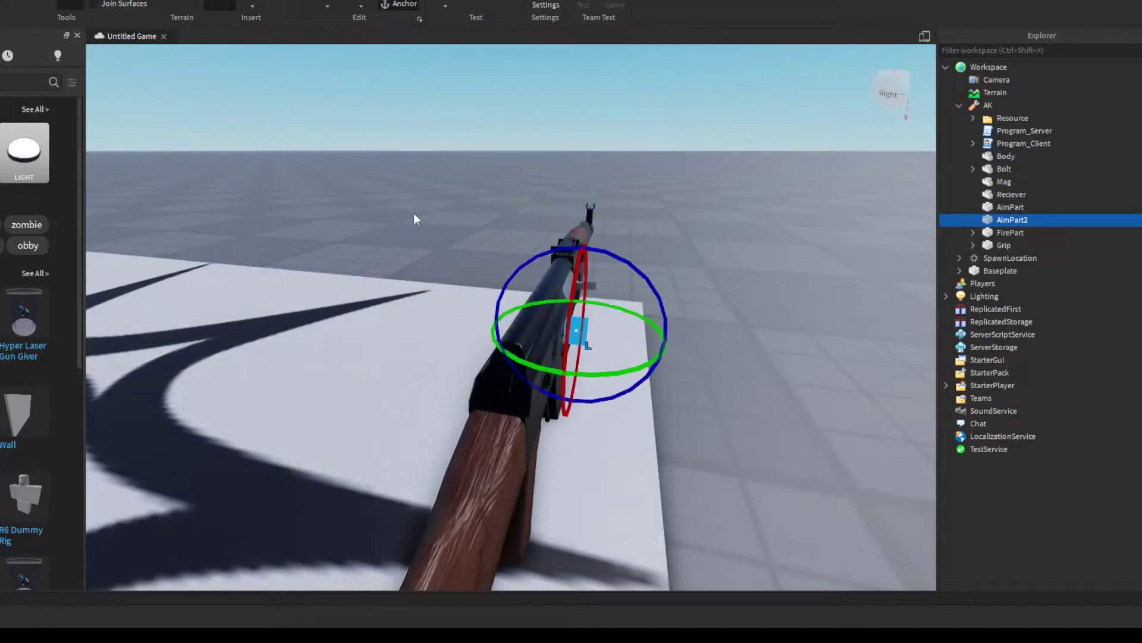
Move the AK tool from Workspace back into StarterPack and start a playtest
left_click(959, 105)
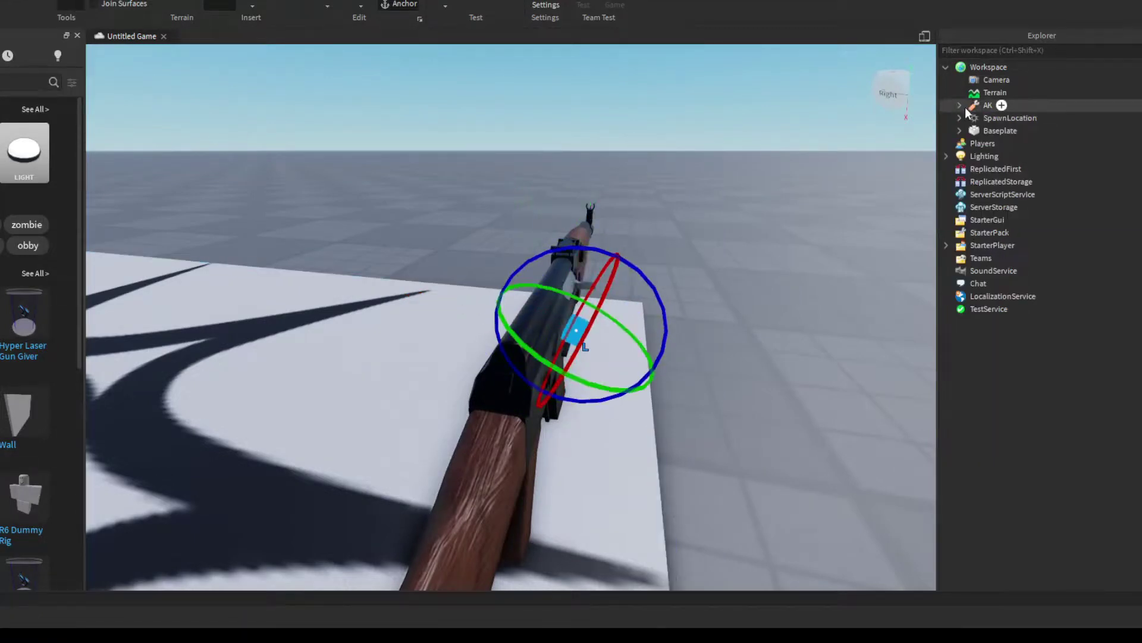
left_click_drag(988, 105, 1018, 232)
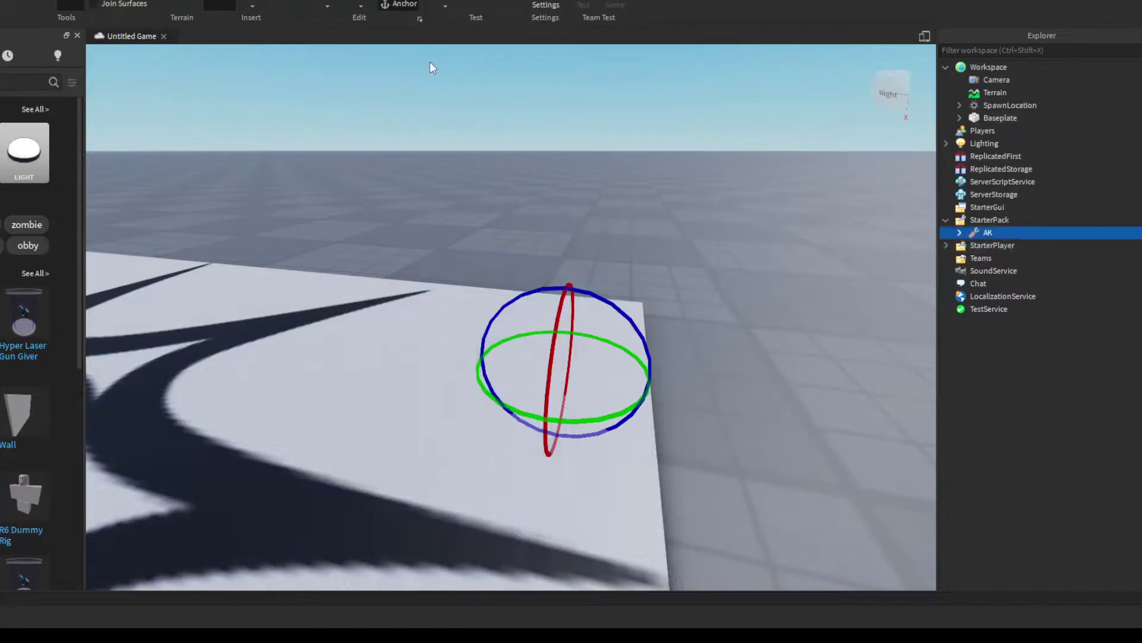
key("F5")
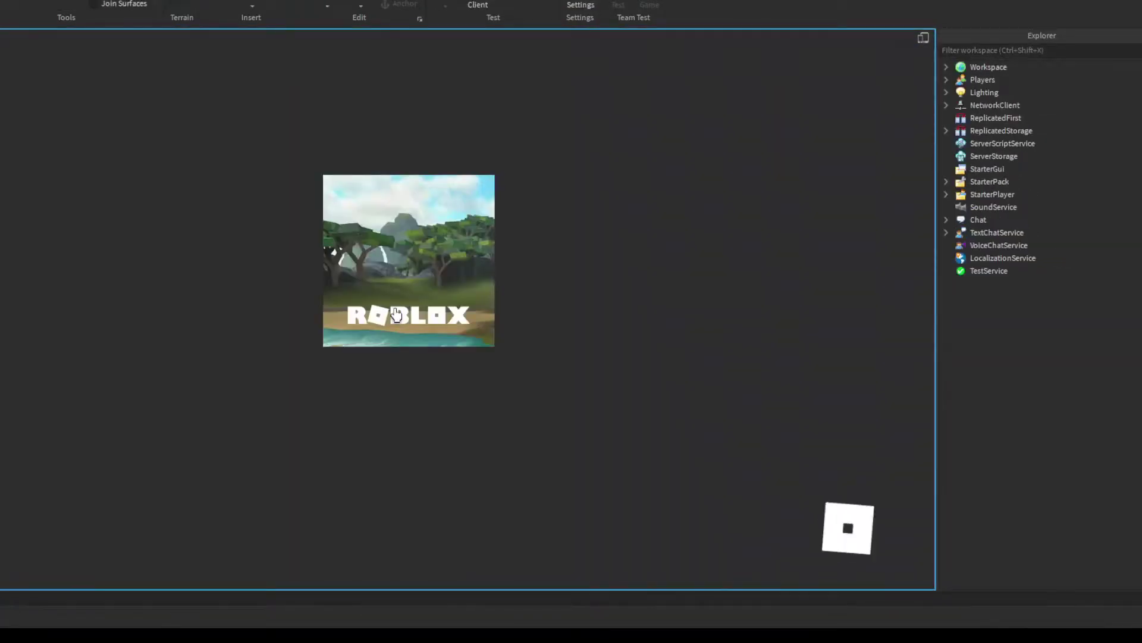
Equip the AK in first person and test aiming with both the regular sights and the tilted AimPart2 view
key("1")
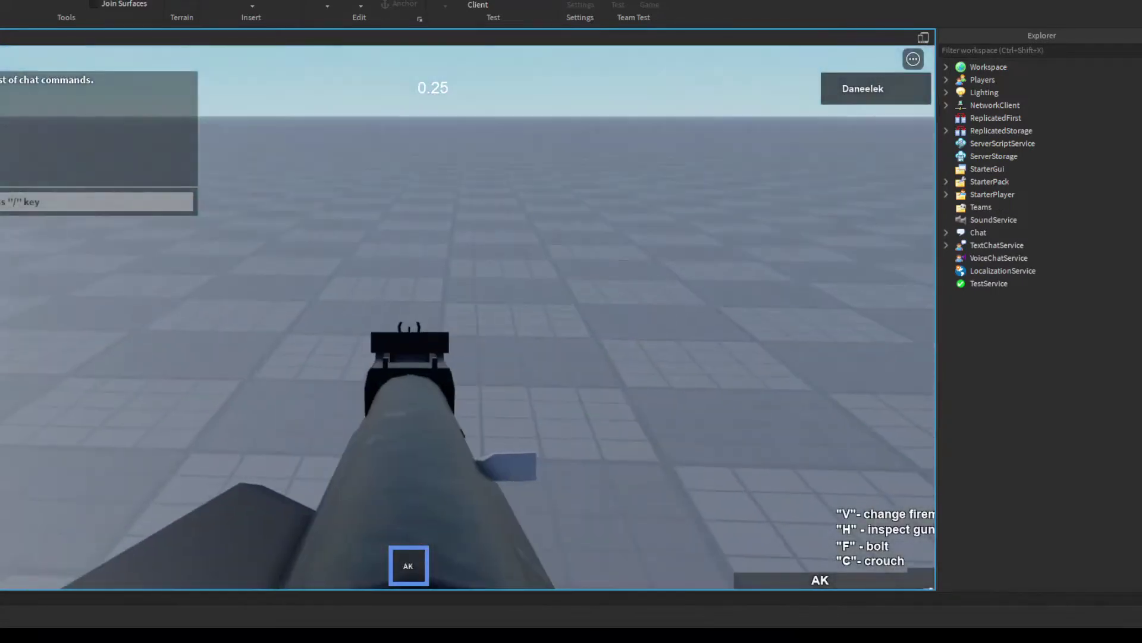
key("h")
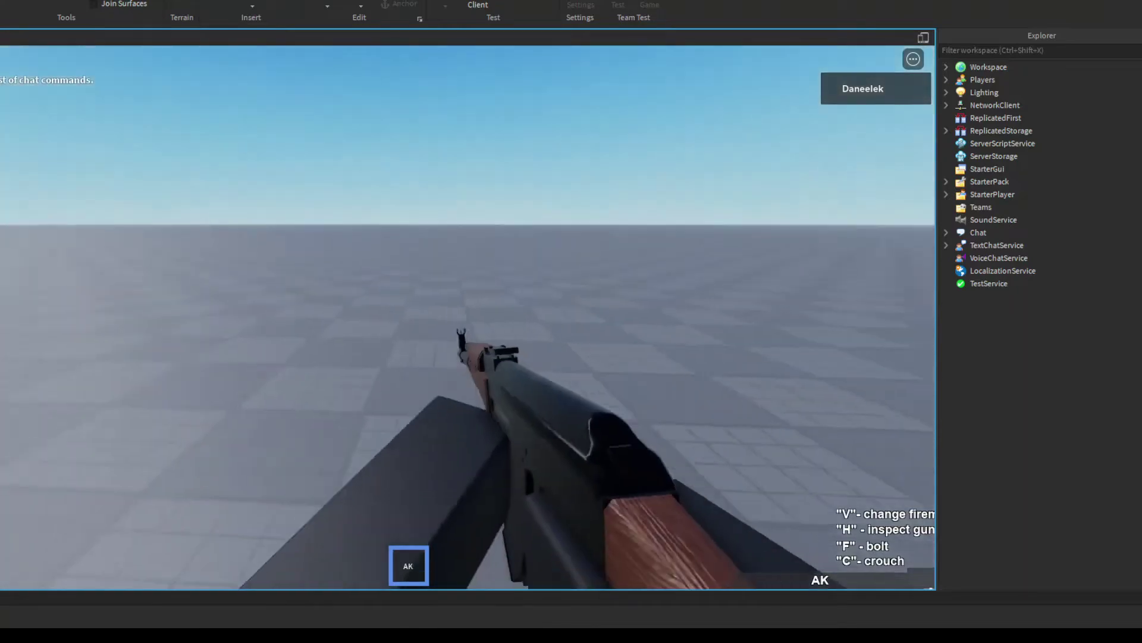
key("h")
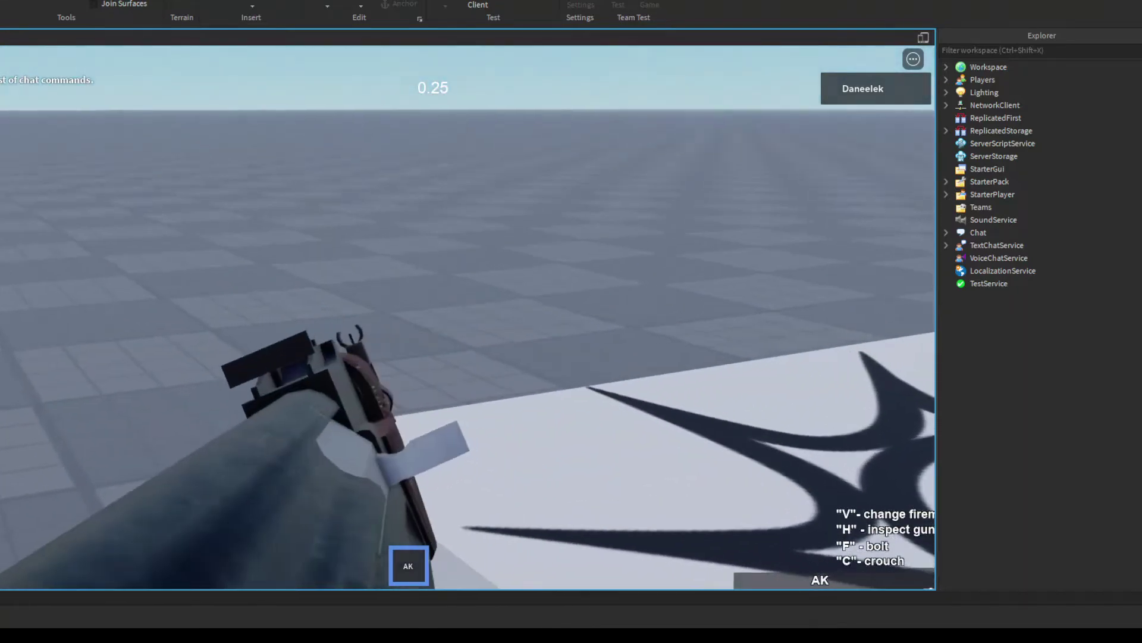
key("f")
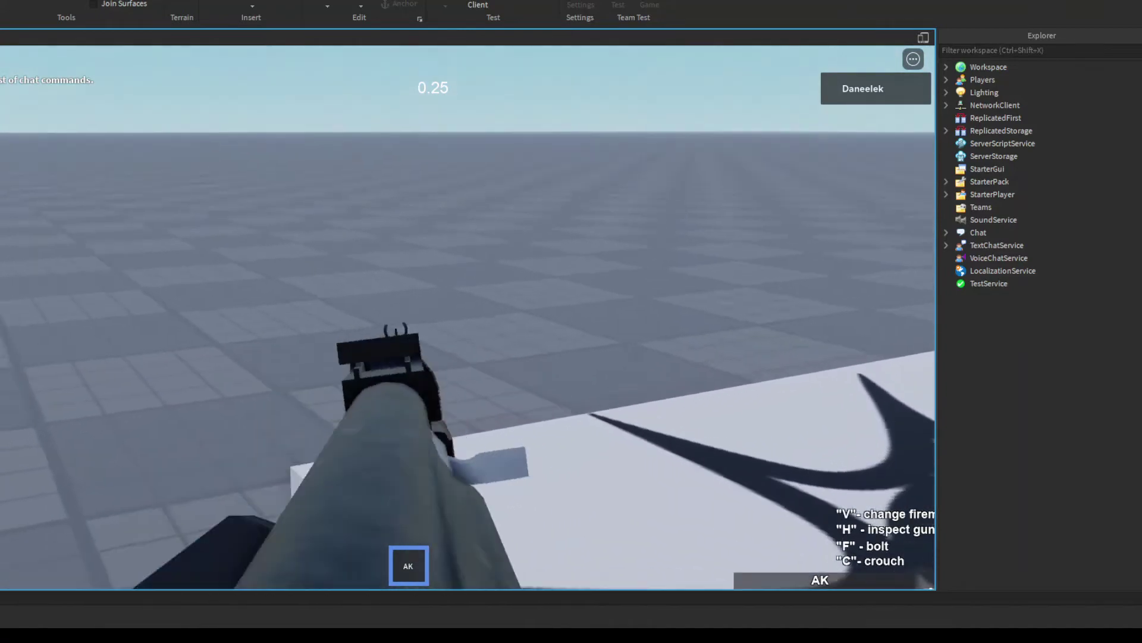
key("f")
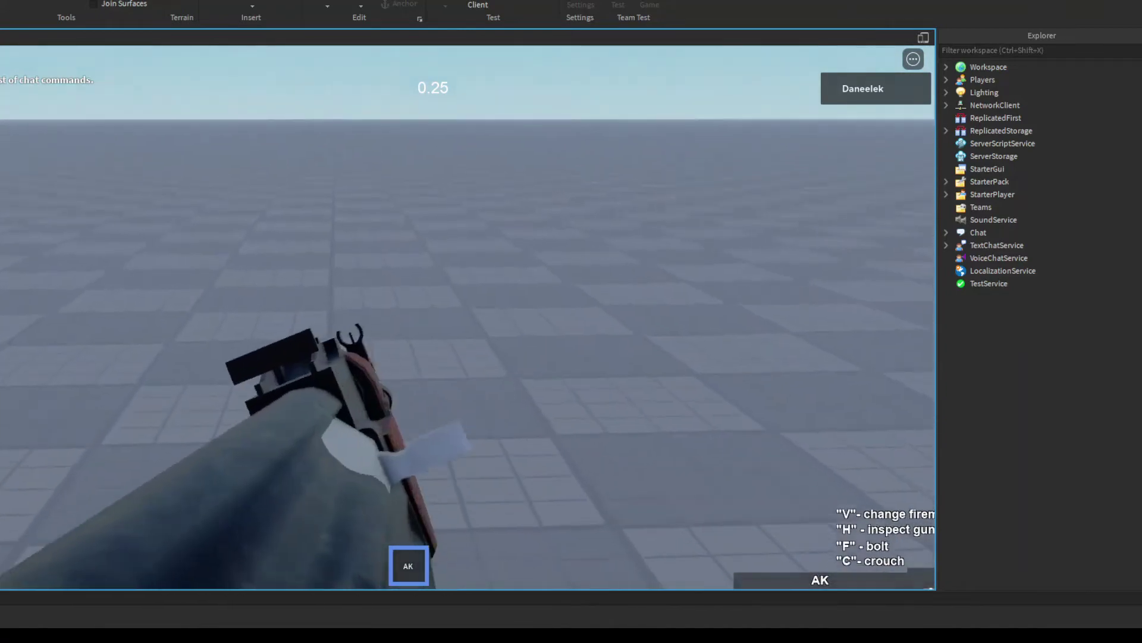